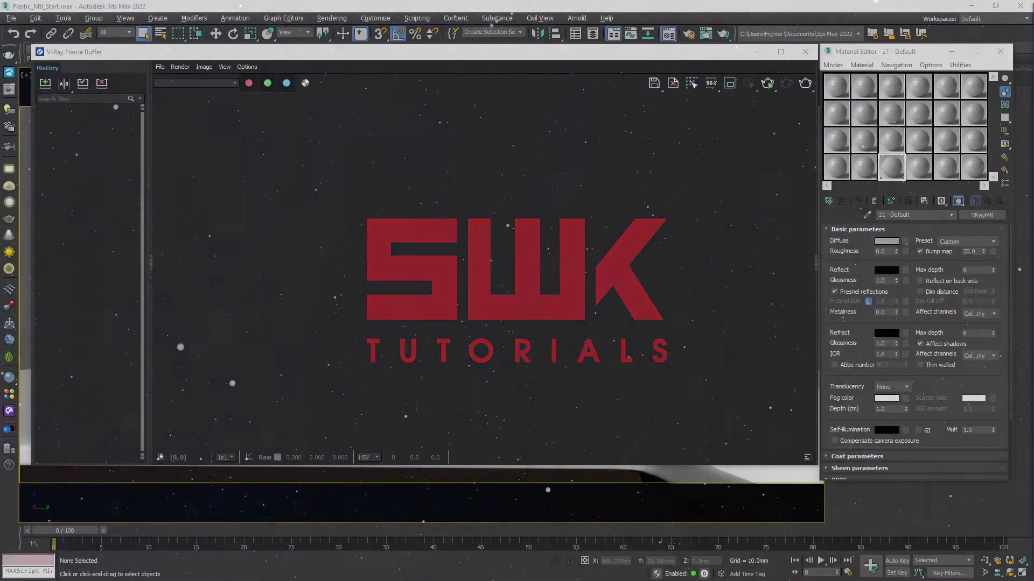
# Assign a new VRayMtl in slot 01 to the rightmost bottle
pyautogui.click(804, 52)
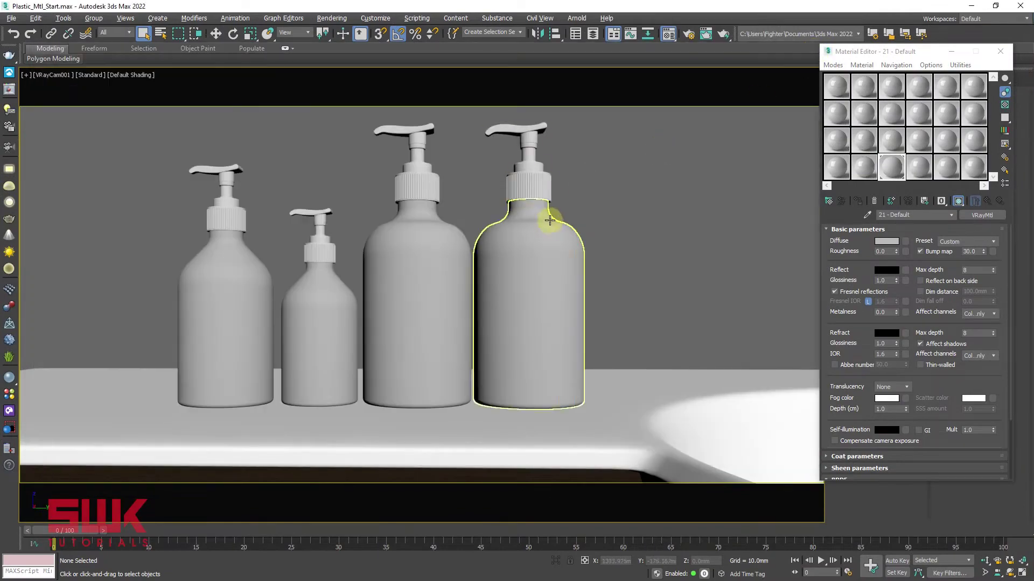
pyautogui.click(549, 220)
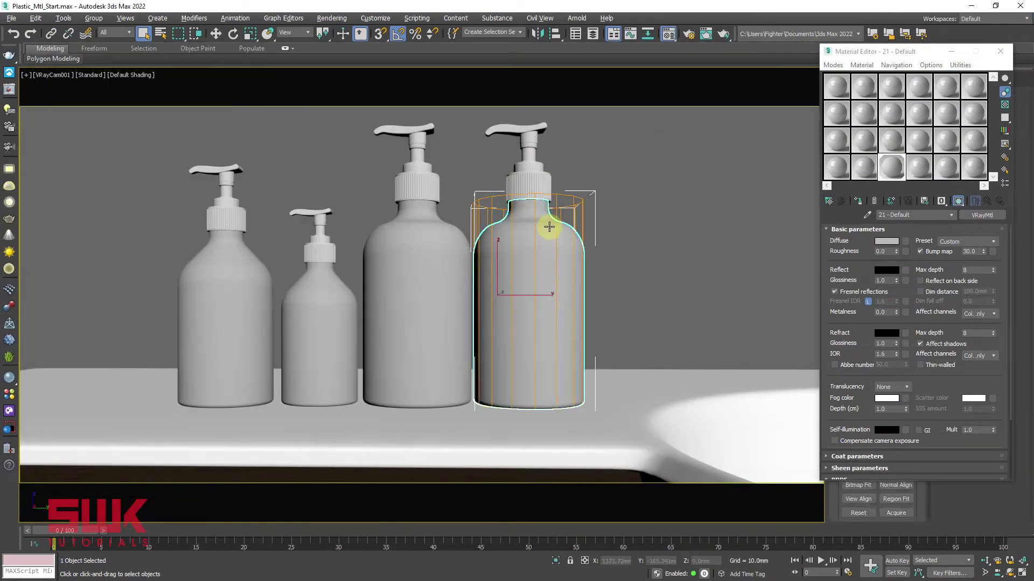
pyautogui.click(837, 87)
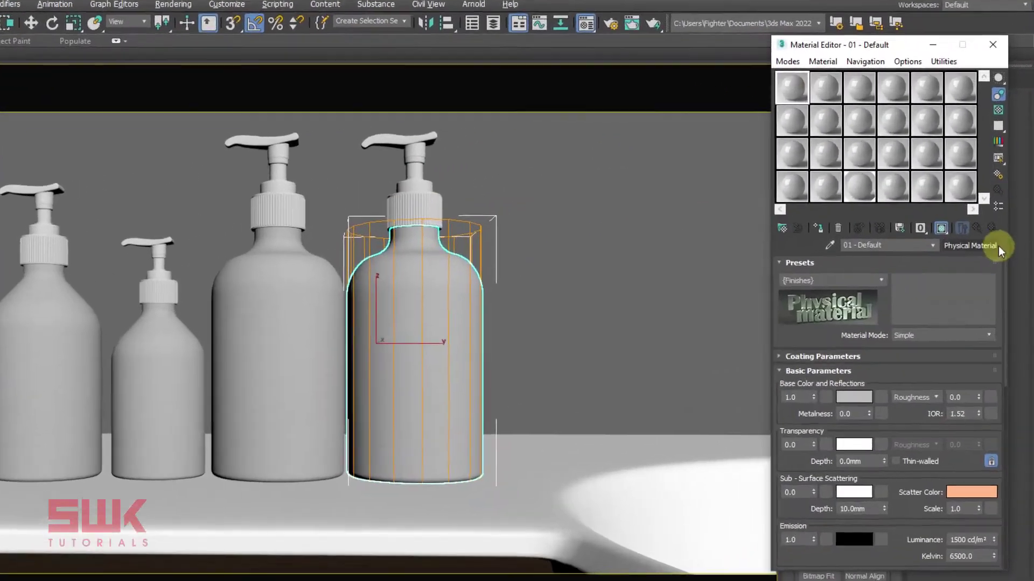
pyautogui.click(996, 246)
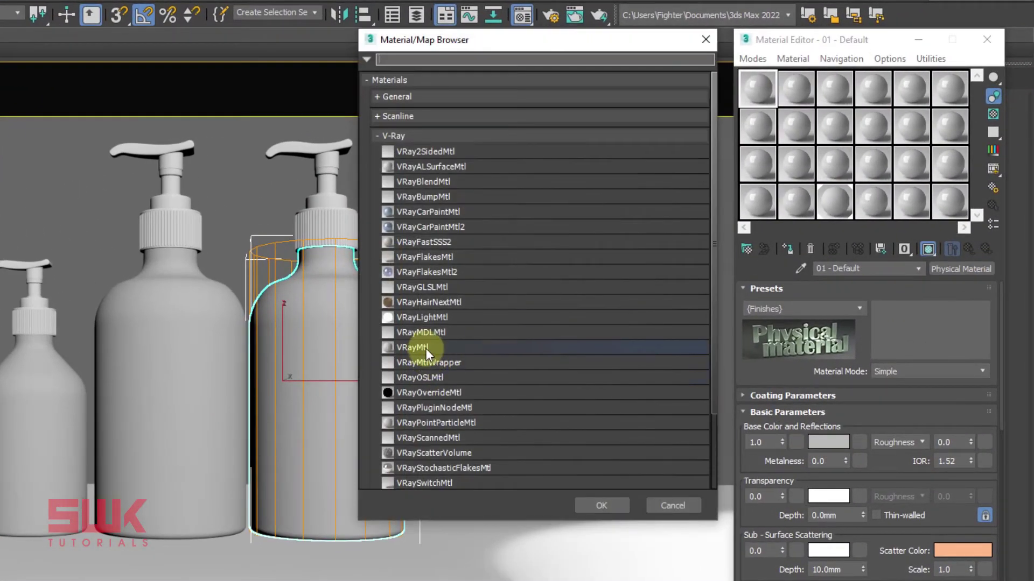
pyautogui.doubleClick(425, 348)
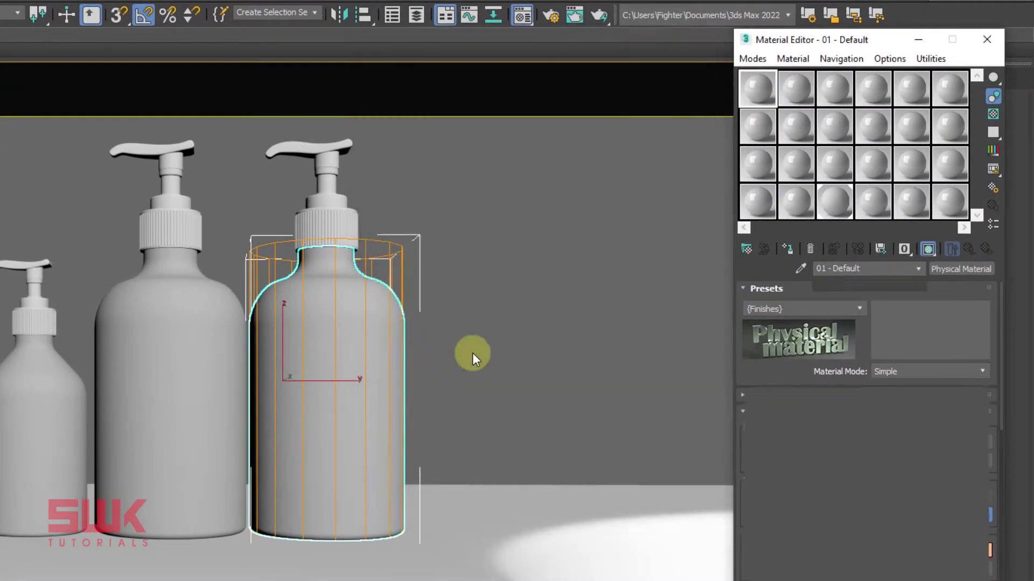
pyautogui.click(790, 251)
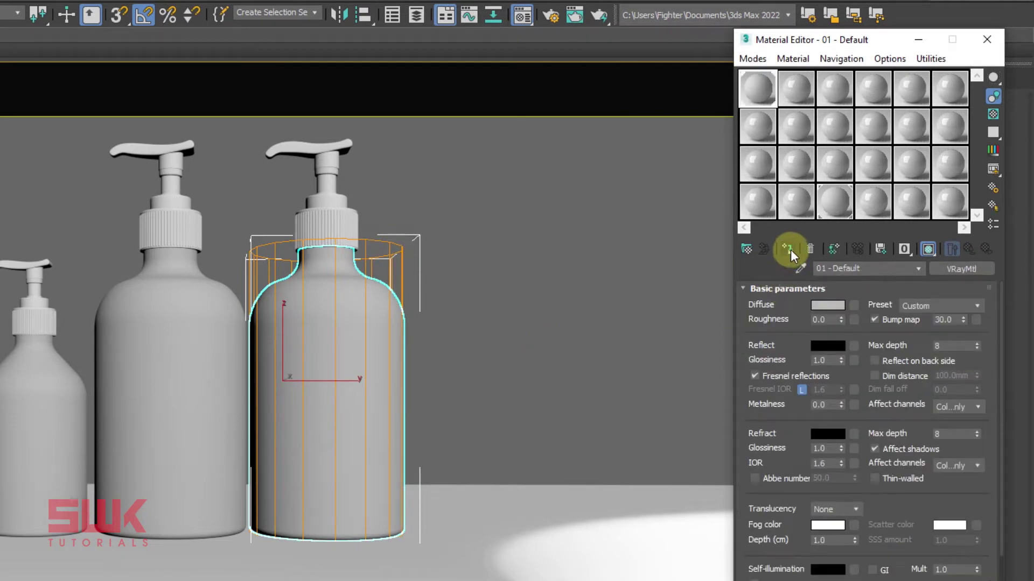
# Set the material's diffuse colour to black
pyautogui.click(827, 304)
pyautogui.moveTo(832, 324); pyautogui.dragTo(829, 277)
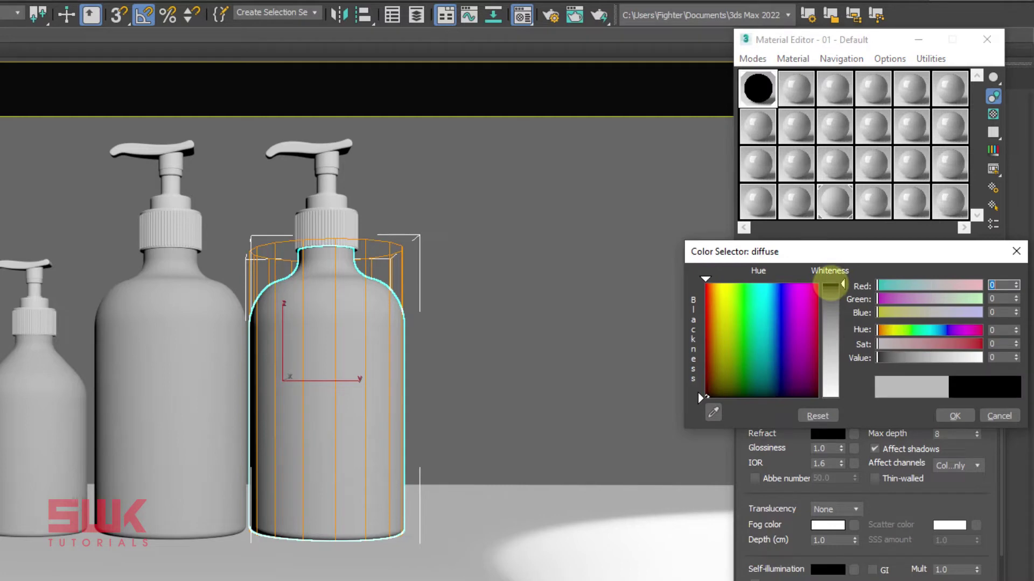
pyautogui.click(951, 414)
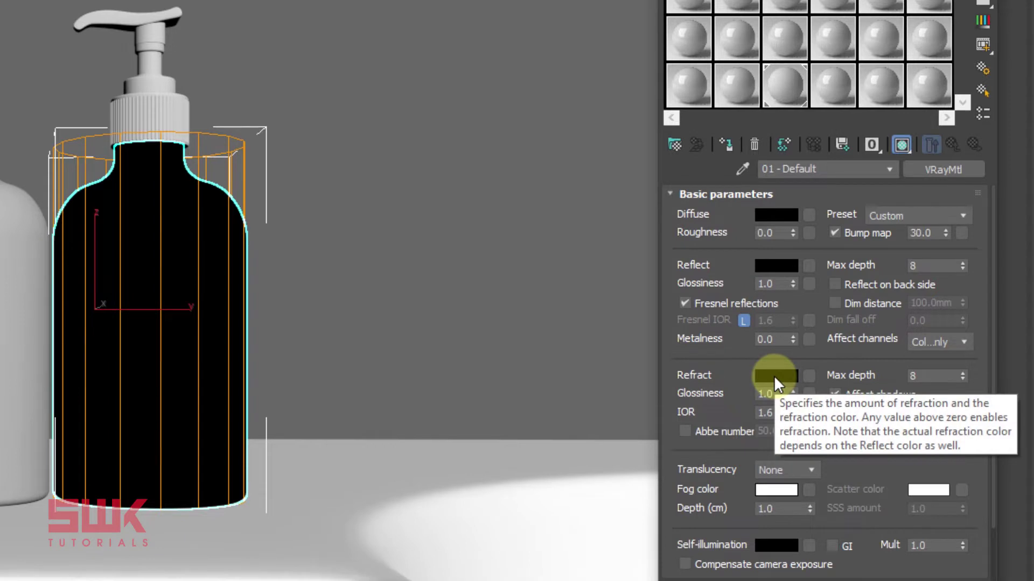
# Set refraction to white, refraction glossiness to 0.98, and IOR to 1.46
pyautogui.click(774, 376)
pyautogui.moveTo(798, 189); pyautogui.dragTo(795, 325)
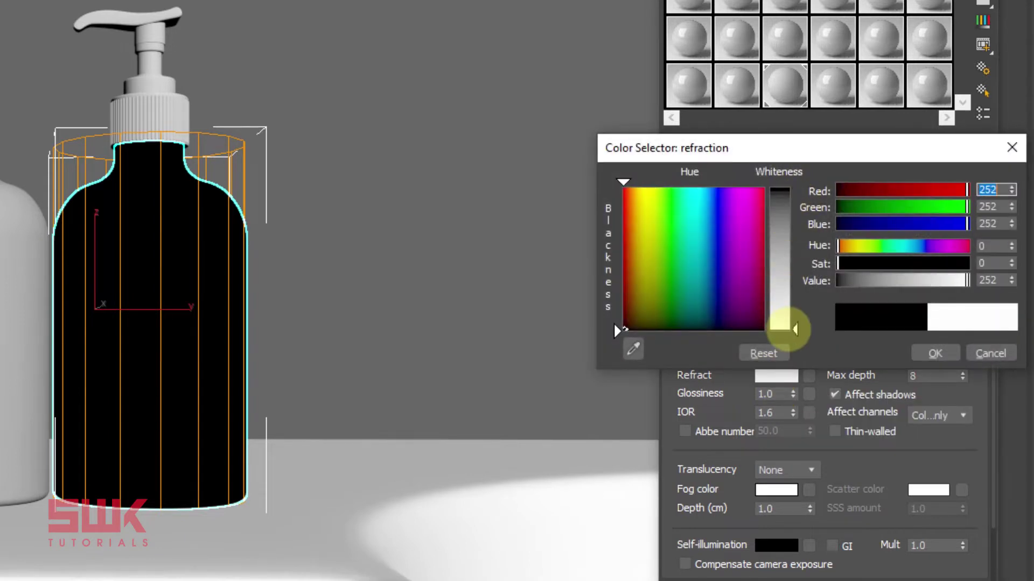
pyautogui.click(935, 353)
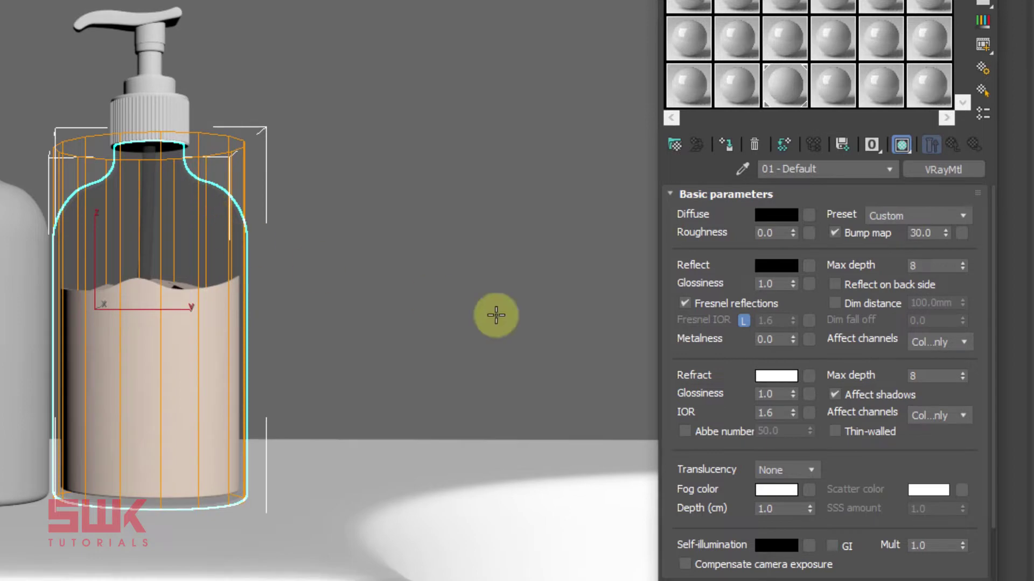
pyautogui.doubleClick(770, 394)
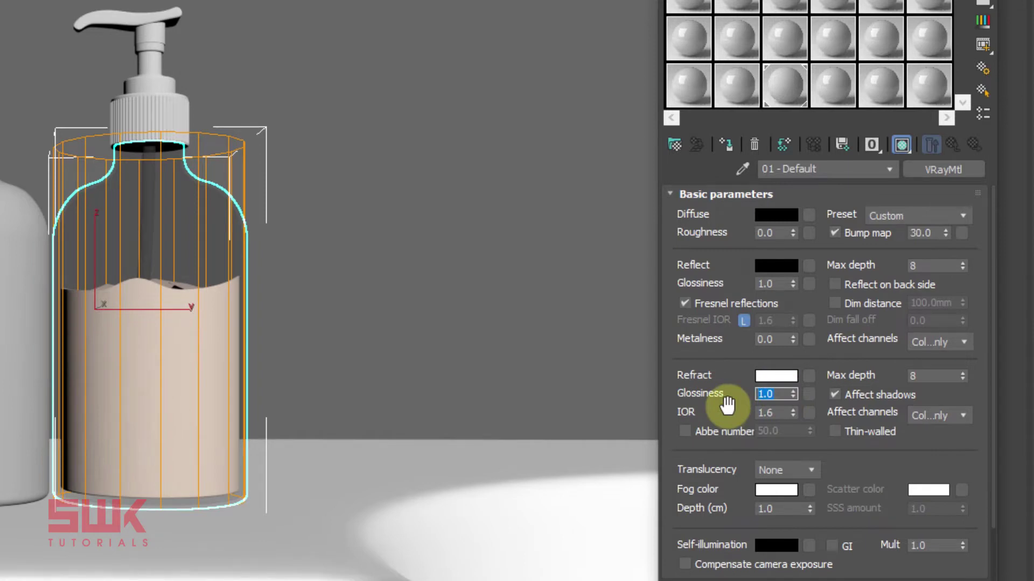
pyautogui.write('.98')
pyautogui.press('Return')
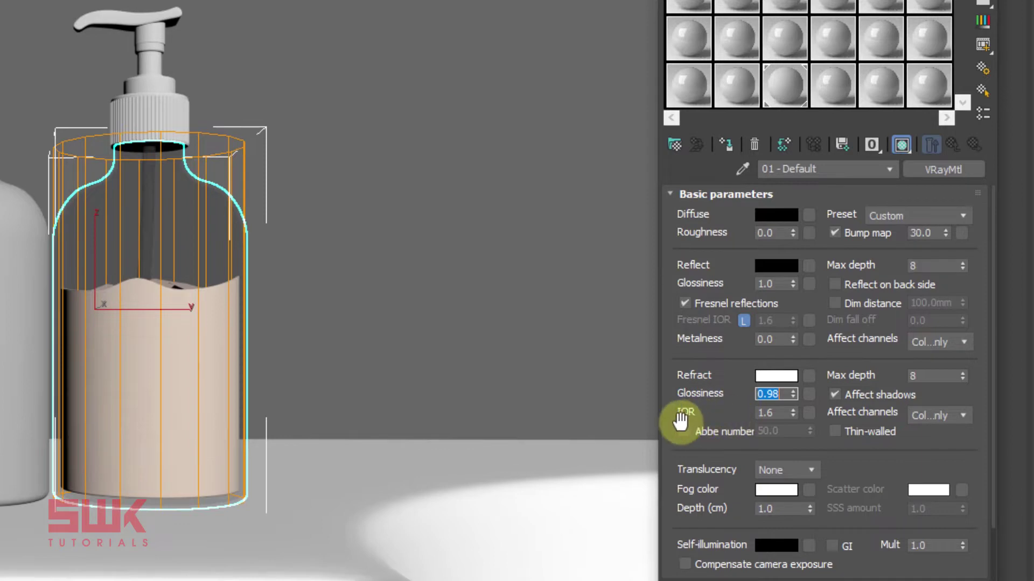
pyautogui.doubleClick(765, 413)
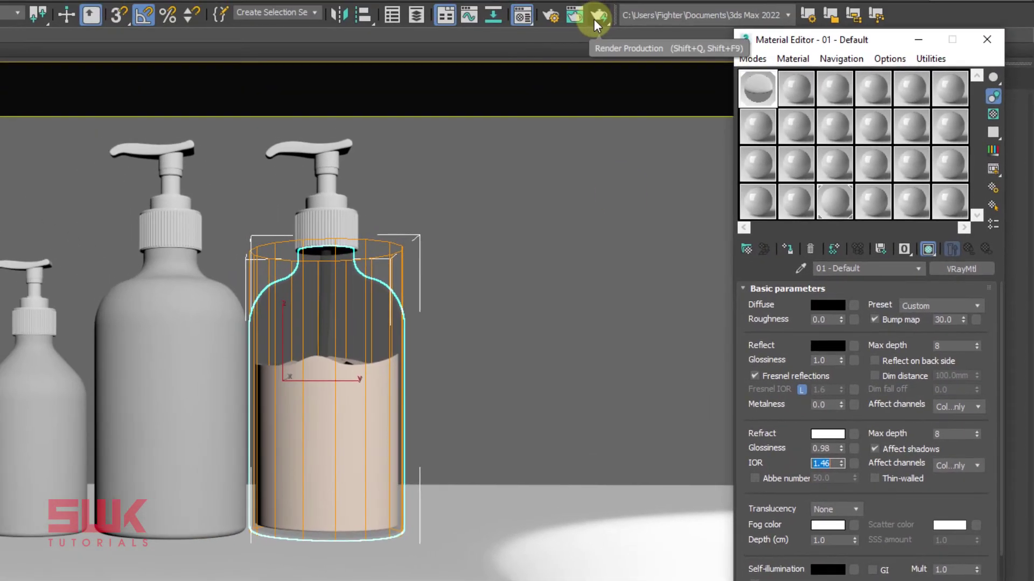
# Render the scene in the V-Ray Frame Buffer, stopping once the clear bottle resolves
pyautogui.click(595, 19)
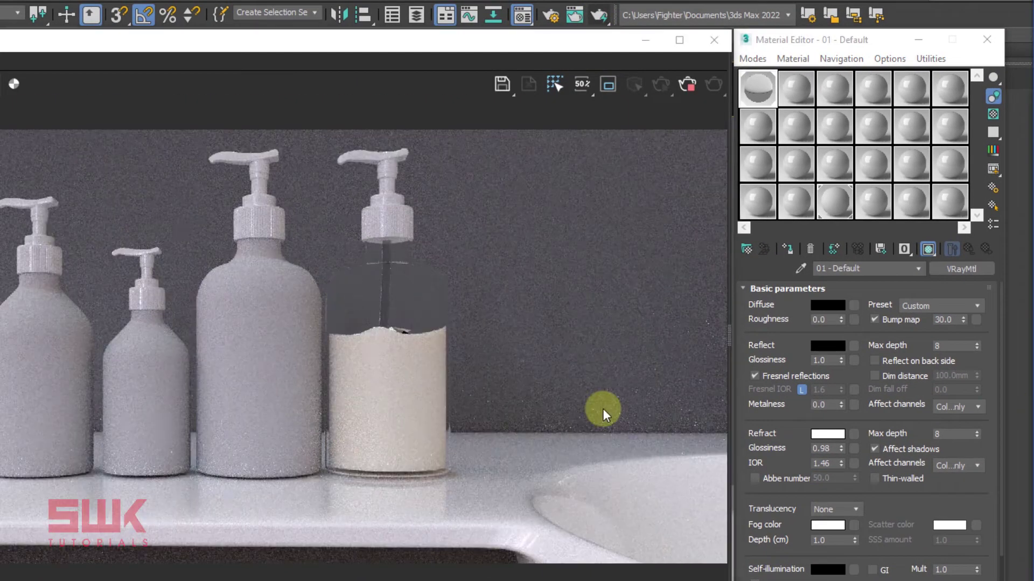
pyautogui.click(685, 85)
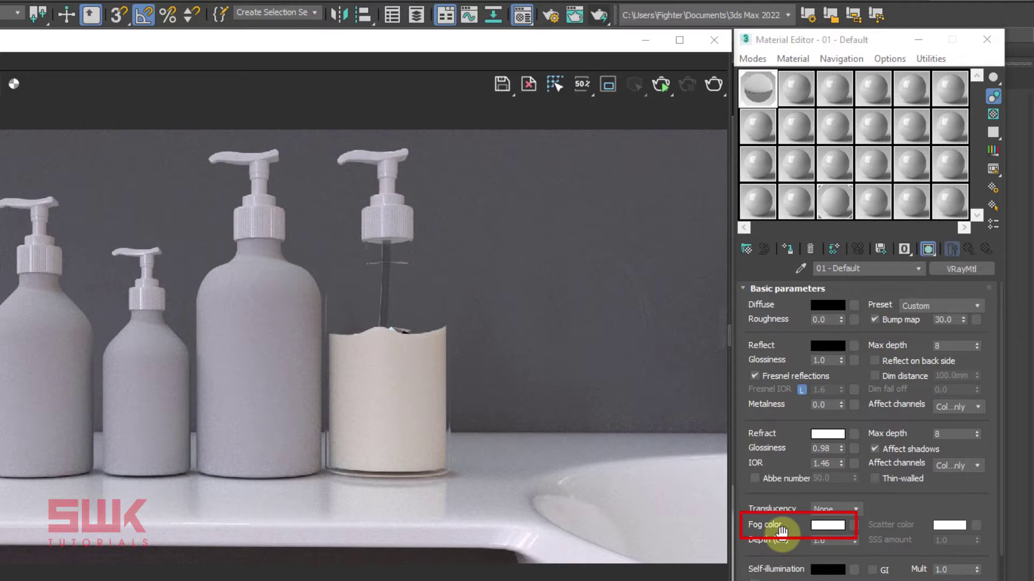
# Render only a region framed around the clear bottle
pyautogui.click(608, 84)
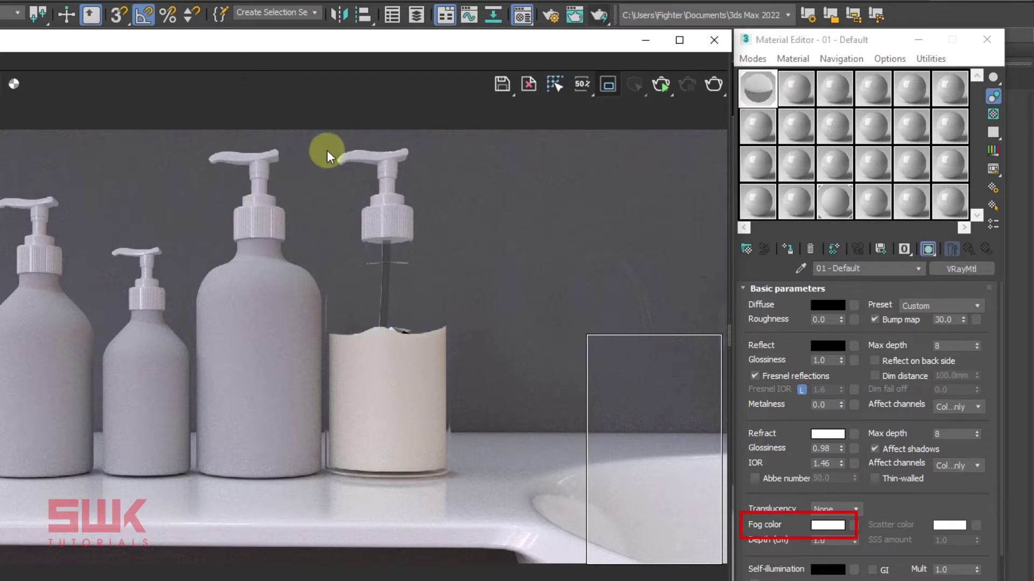
pyautogui.moveTo(318, 137); pyautogui.dragTo(461, 486)
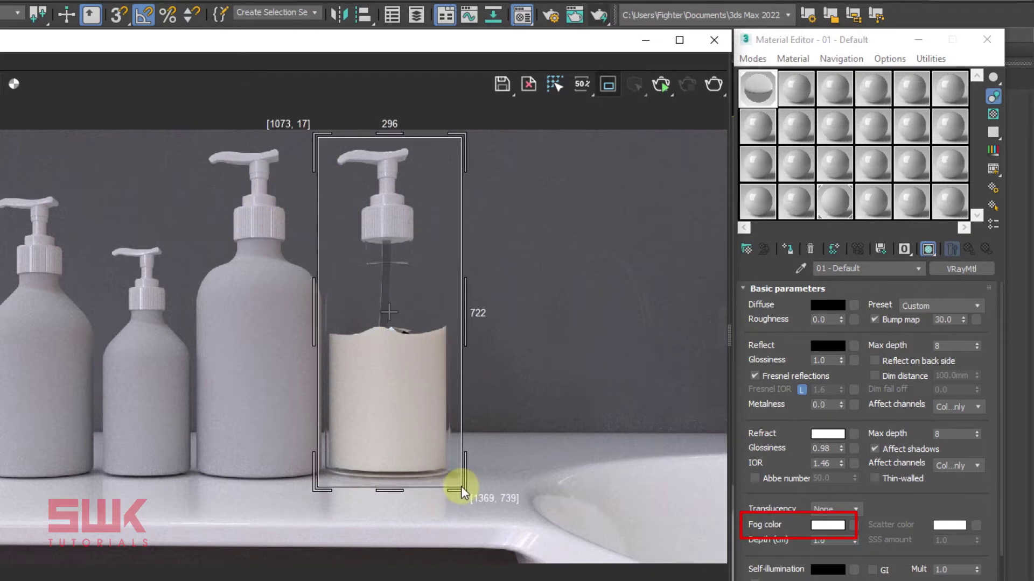
pyautogui.click(663, 83)
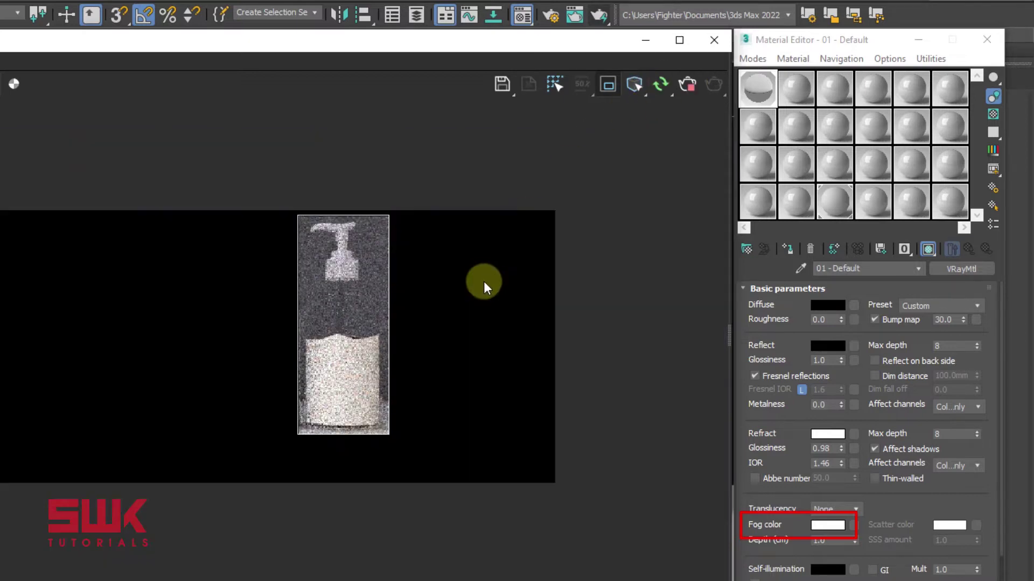
# Set the material's fog colour to pale pink, RGB 198, 137, 137
pyautogui.click(822, 526)
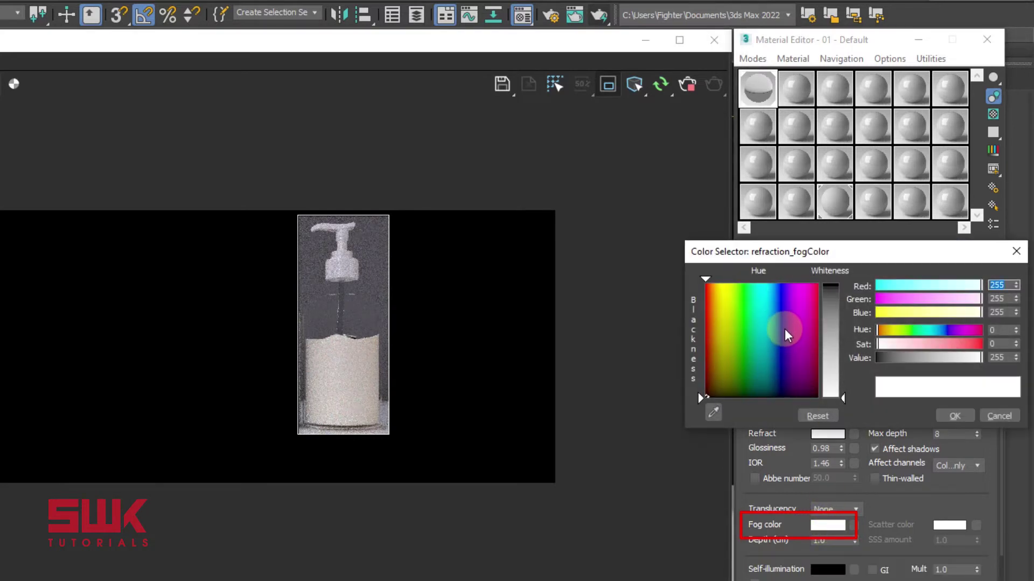
pyautogui.click(794, 328)
pyautogui.click(832, 295)
pyautogui.moveTo(790, 332); pyautogui.dragTo(832, 331)
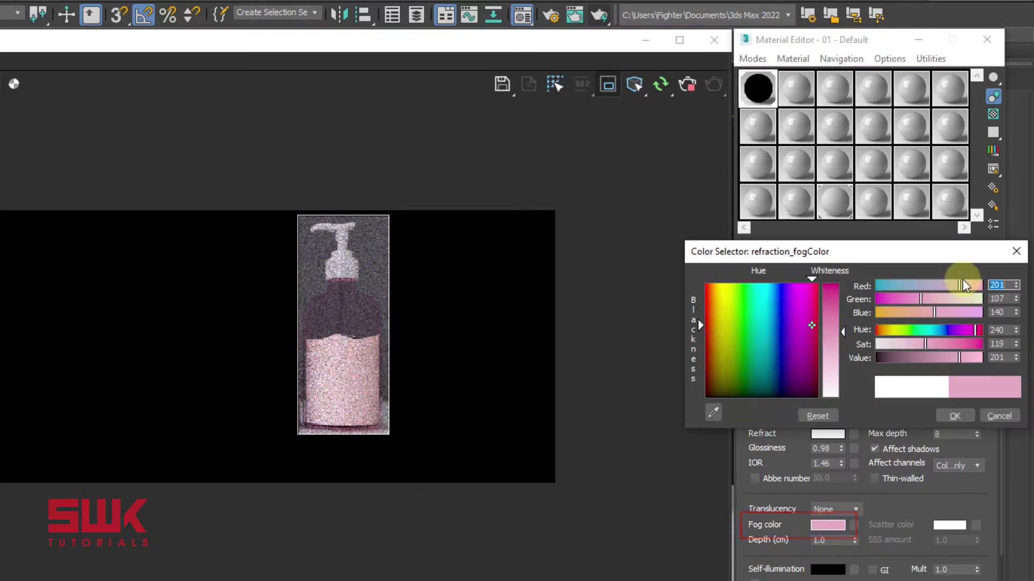
pyautogui.moveTo(949, 253); pyautogui.dragTo(885, 261)
pyautogui.write('198')
pyautogui.press('Tab')
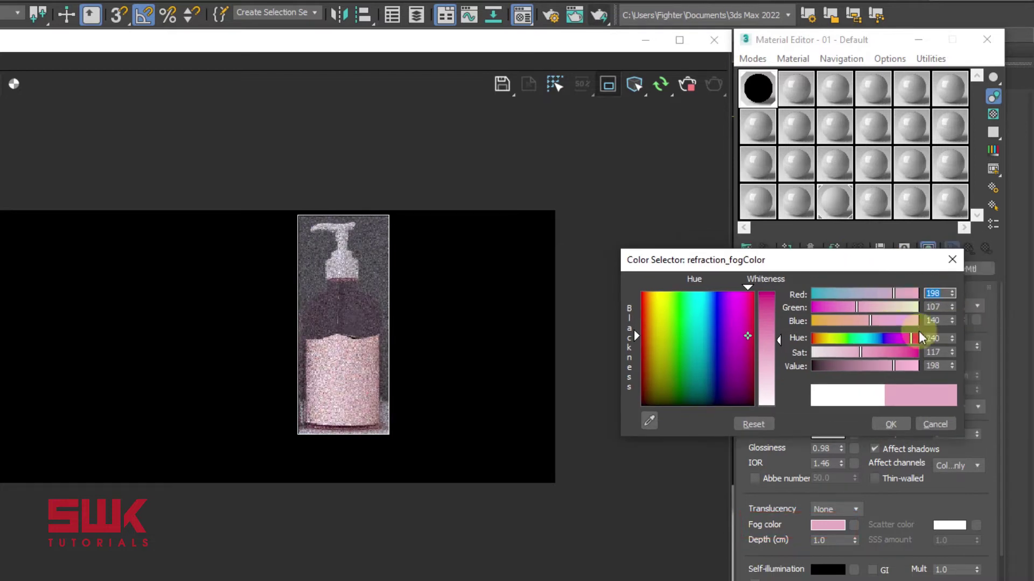
pyautogui.write('137')
pyautogui.press('Tab')
pyautogui.write('137')
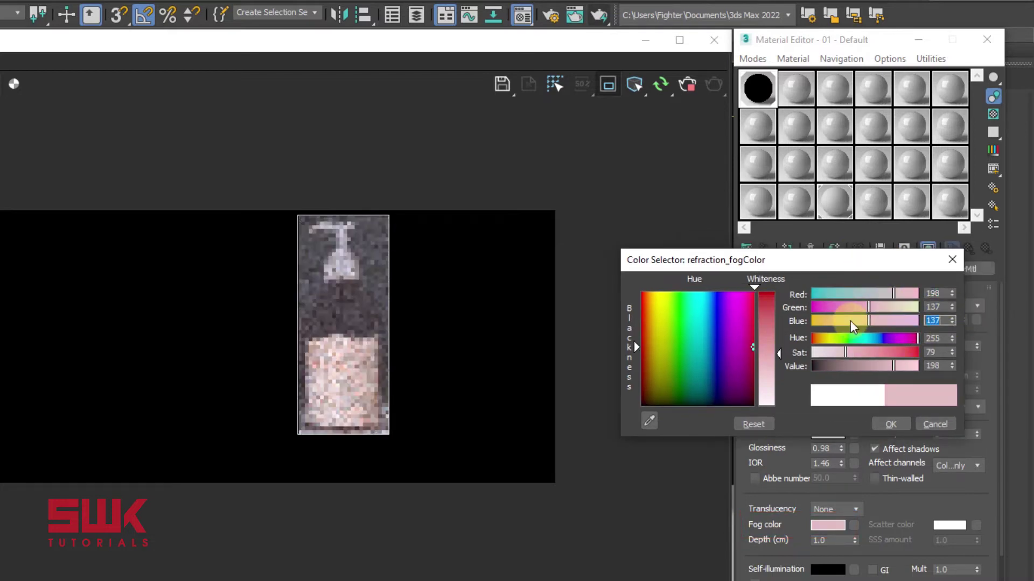
pyautogui.press('Return')
pyautogui.click(888, 425)
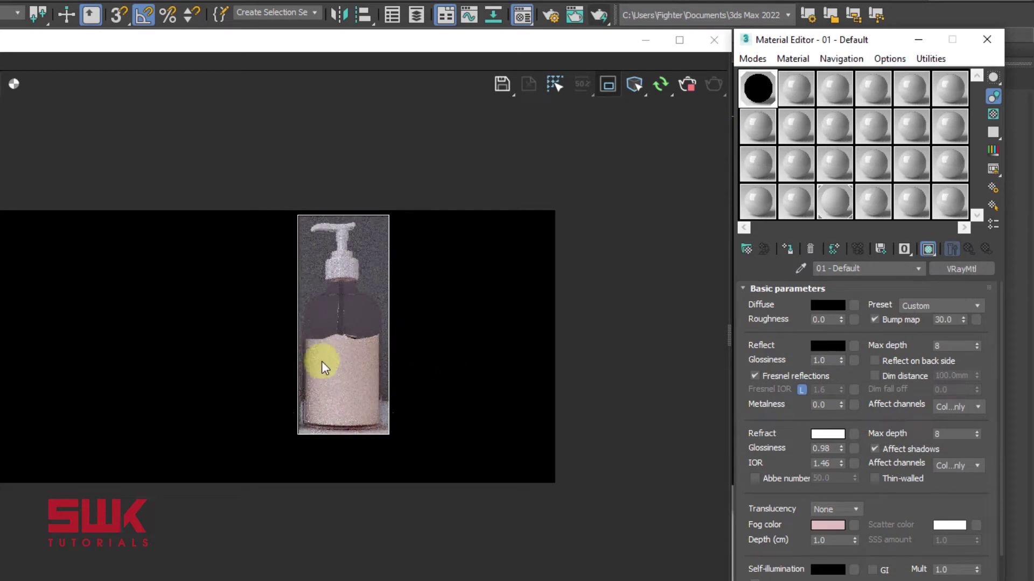
pyautogui.moveTo(360, 310)
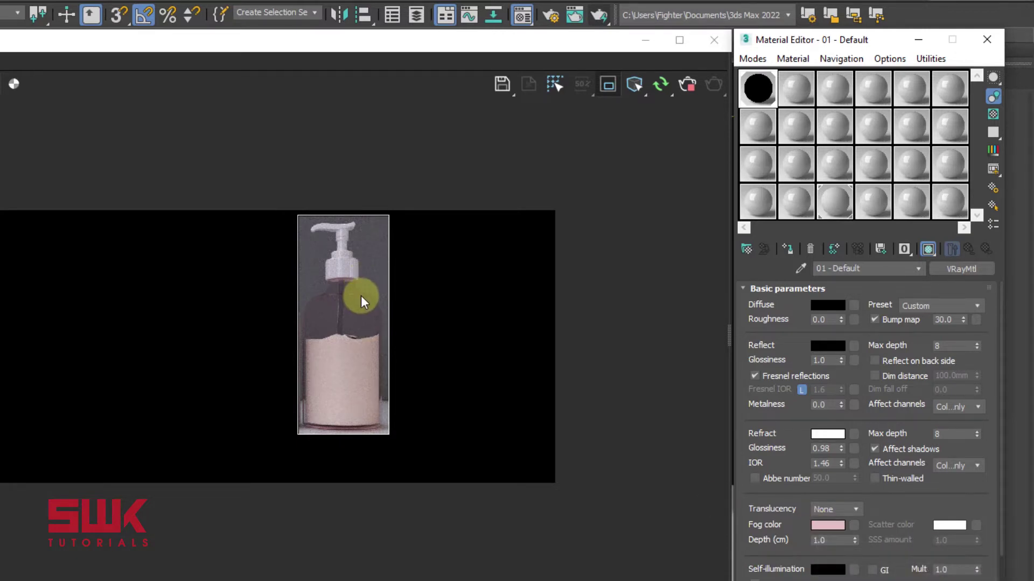
# Set the reflection colour to white and re-render the bottle region
pyautogui.scroll(2, 361, 295)
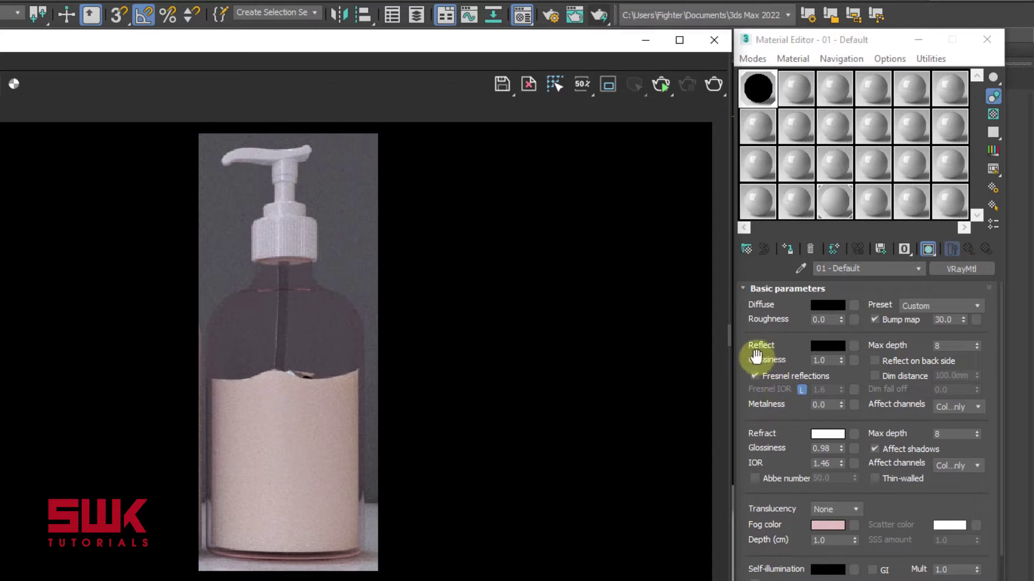
pyautogui.click(829, 347)
pyautogui.moveTo(845, 290); pyautogui.dragTo(843, 399)
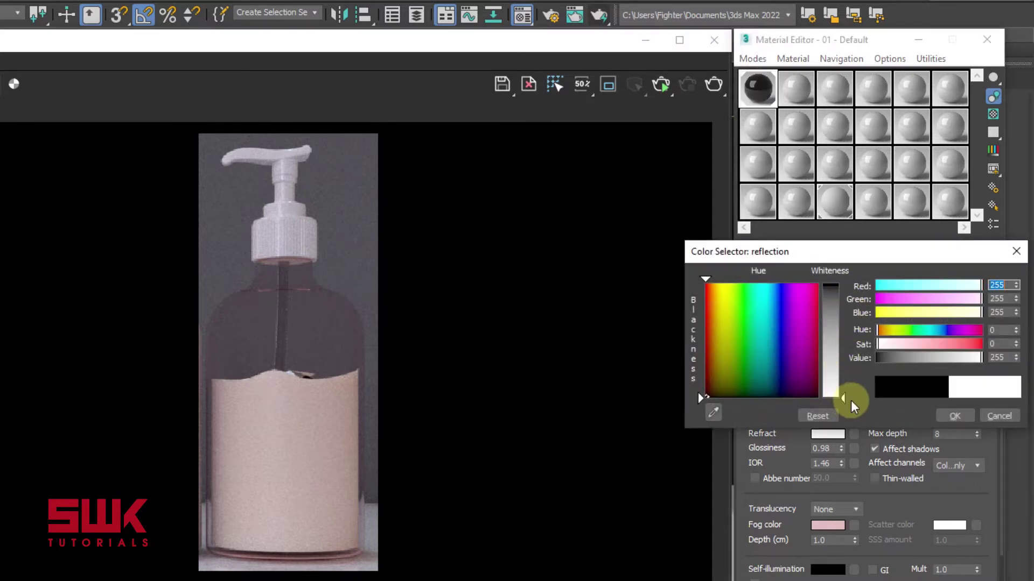
pyautogui.click(954, 416)
pyautogui.click(713, 84)
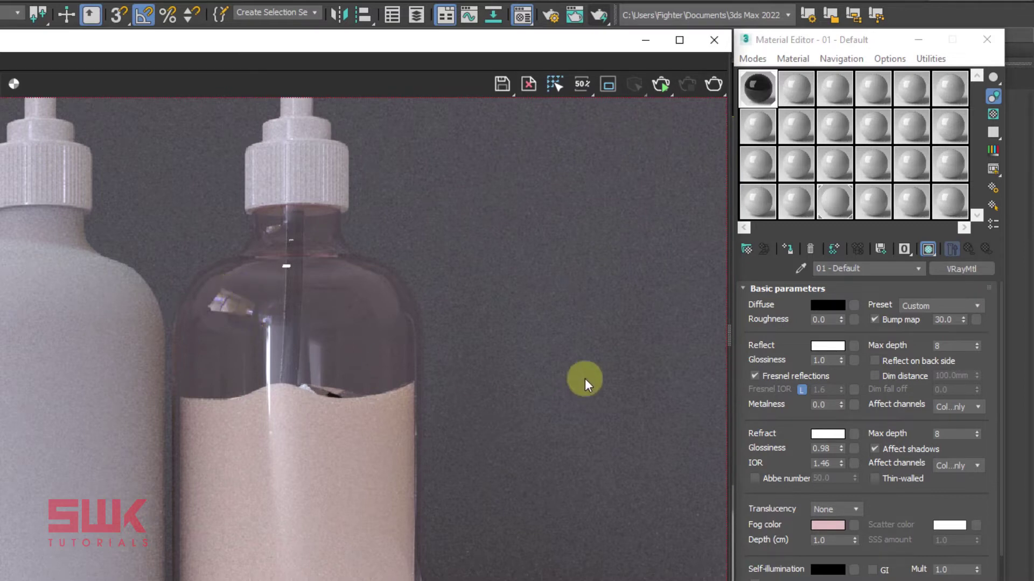
# Load Dirt and Scratches.jpg as a bitmap into the reflection glossiness map slot
pyautogui.click(854, 358)
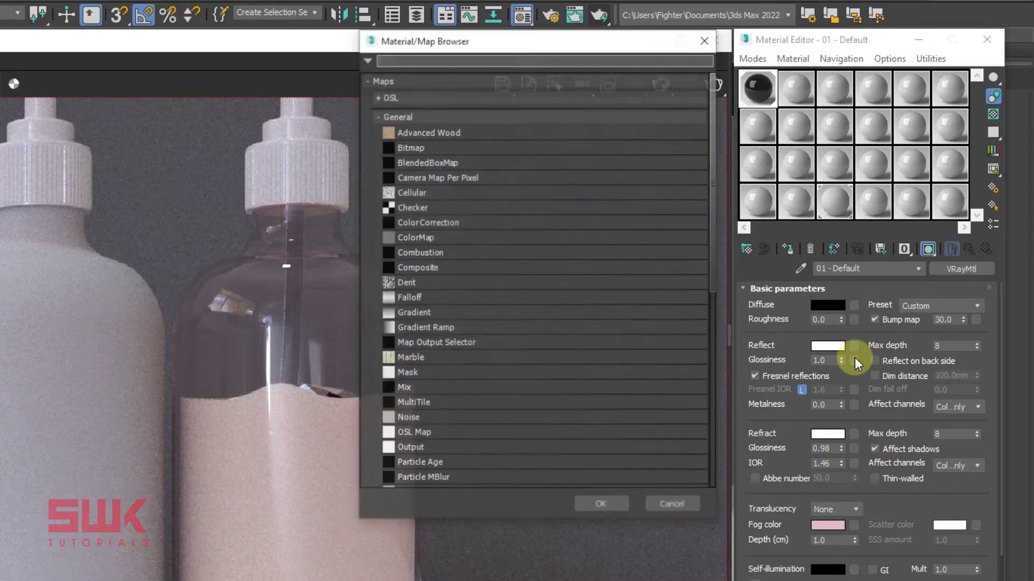
pyautogui.doubleClick(413, 148)
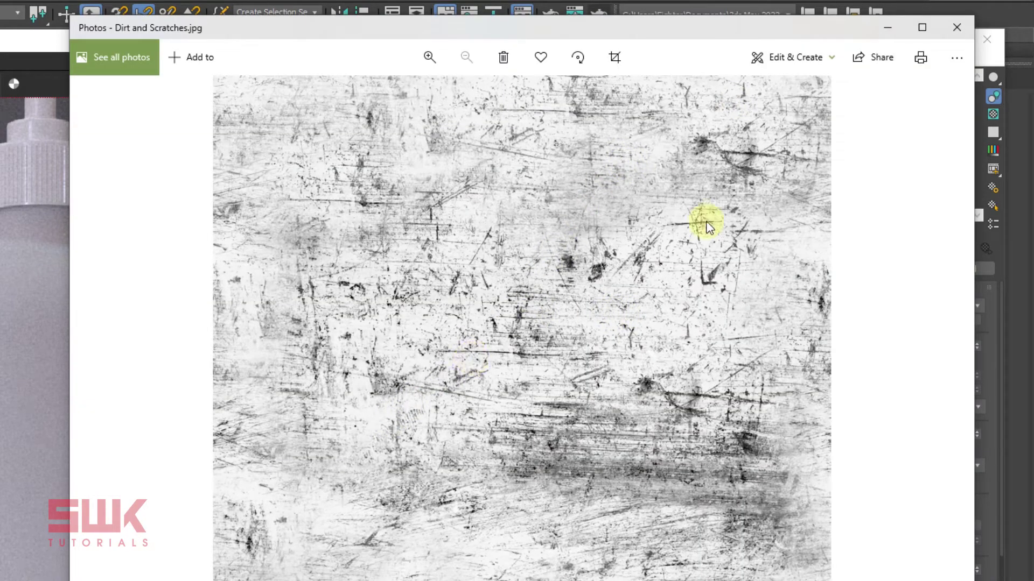
pyautogui.click(887, 34)
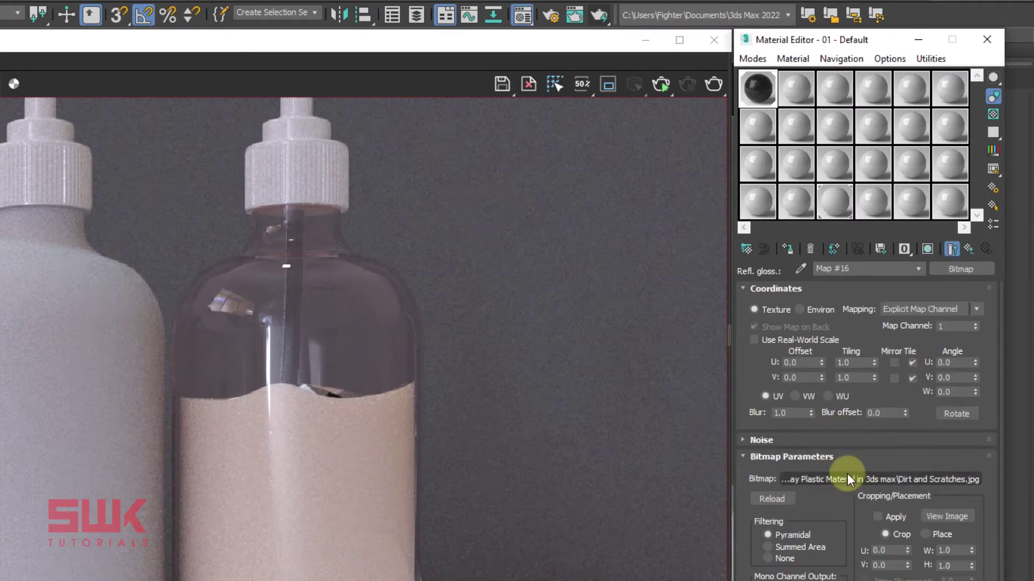
# Show the scratch texture on the bottle in the viewport and check its UVW Map settings
pyautogui.click(654, 41)
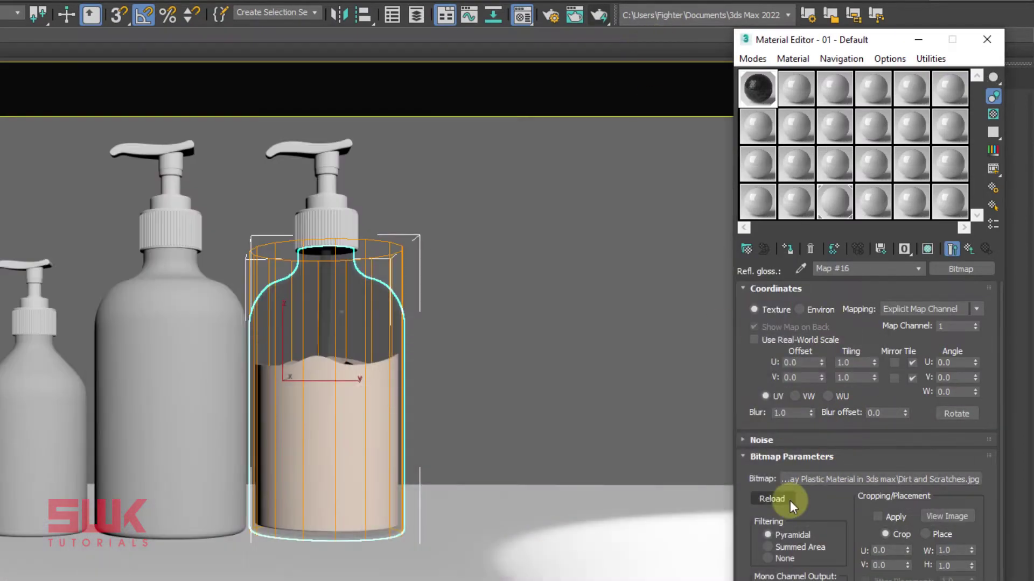
pyautogui.click(930, 249)
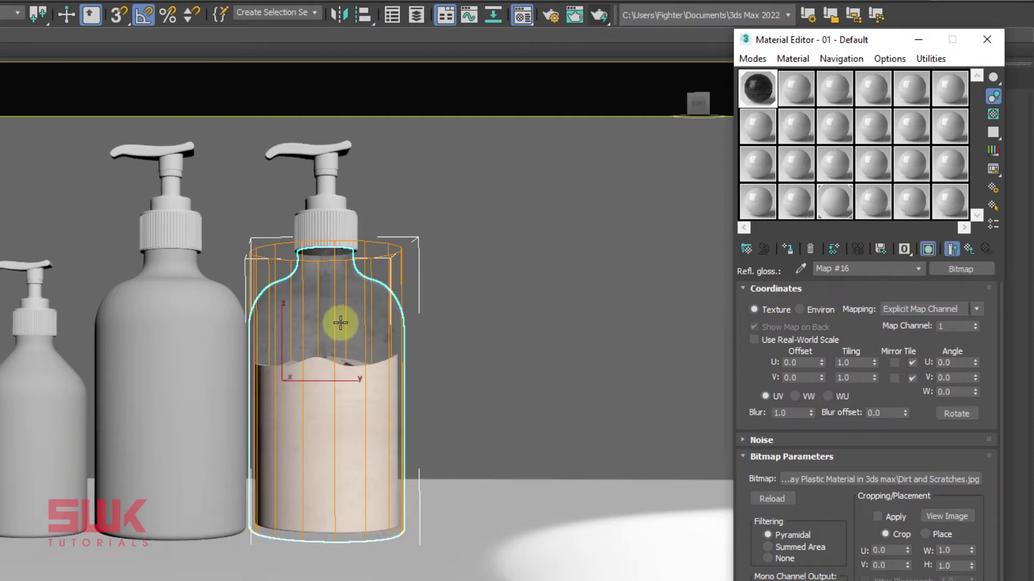
pyautogui.scroll(4, 347, 321)
pyautogui.scroll(5, 263, 364)
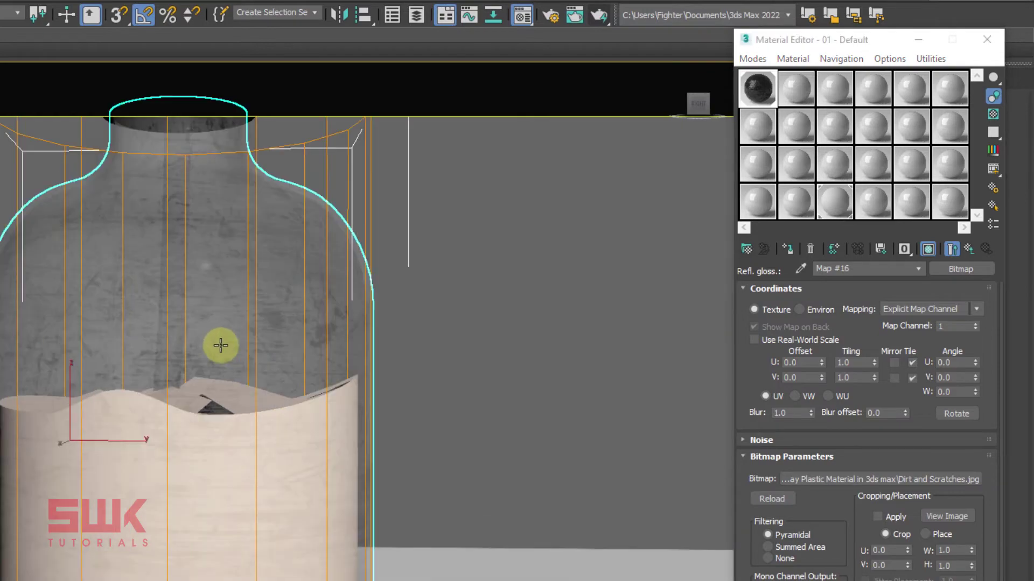
pyautogui.scroll(5, 237, 368)
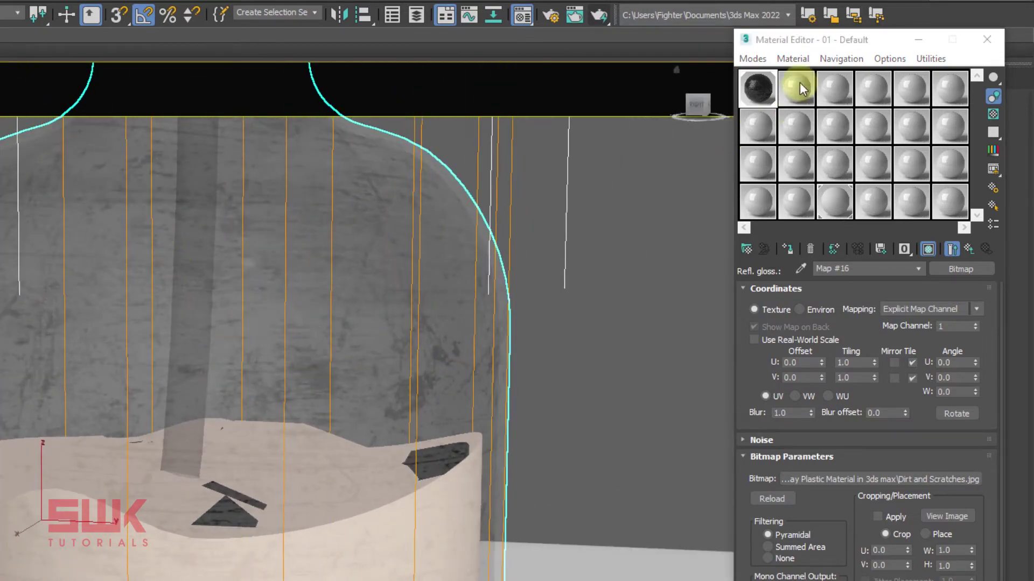
pyautogui.click(918, 39)
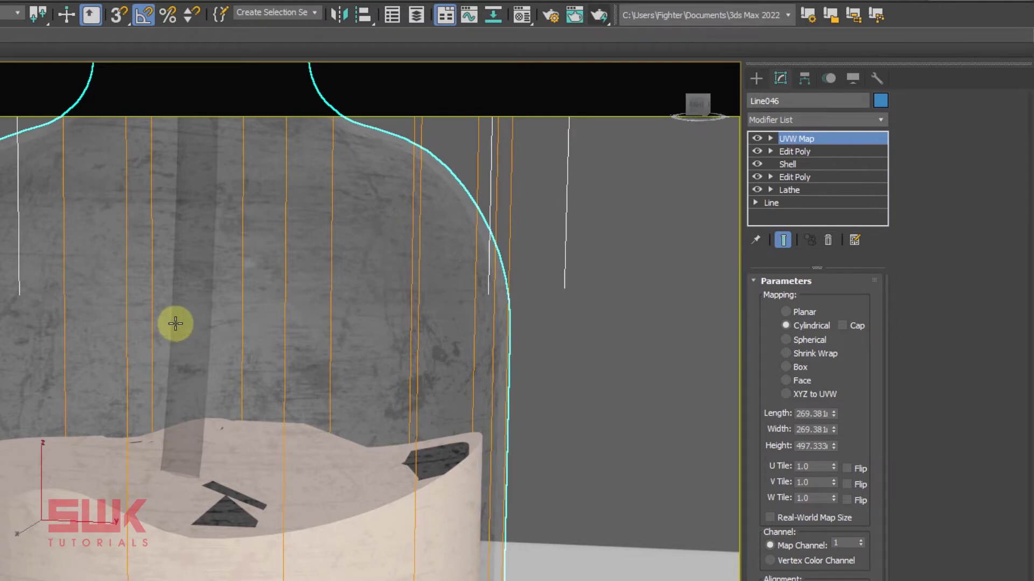
# Reopen the Material Editor and render the current view with Shift+Q
pyautogui.press('m')
pyautogui.scroll(-5, 175, 323)
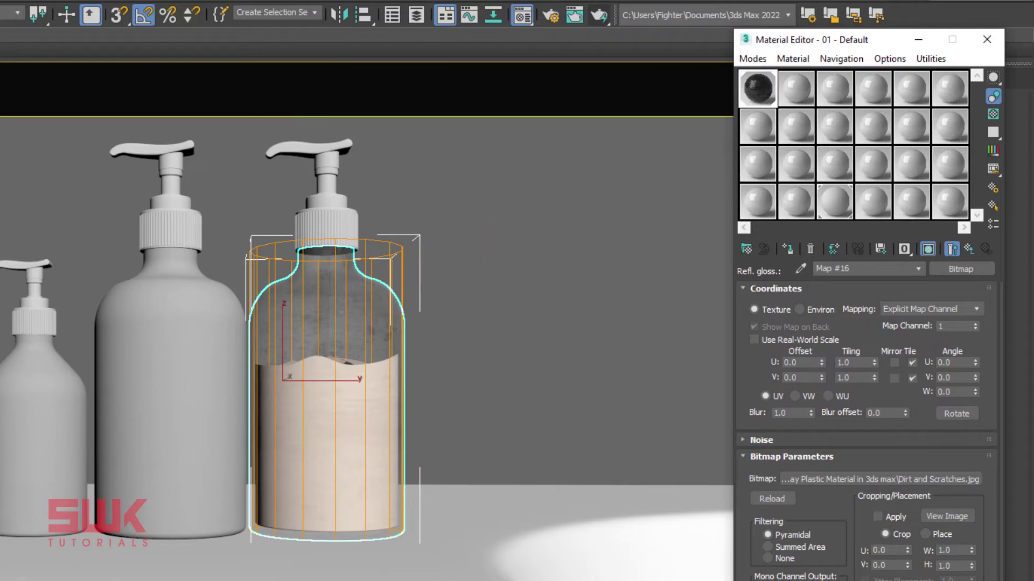
pyautogui.hotkey('shift', 'q')
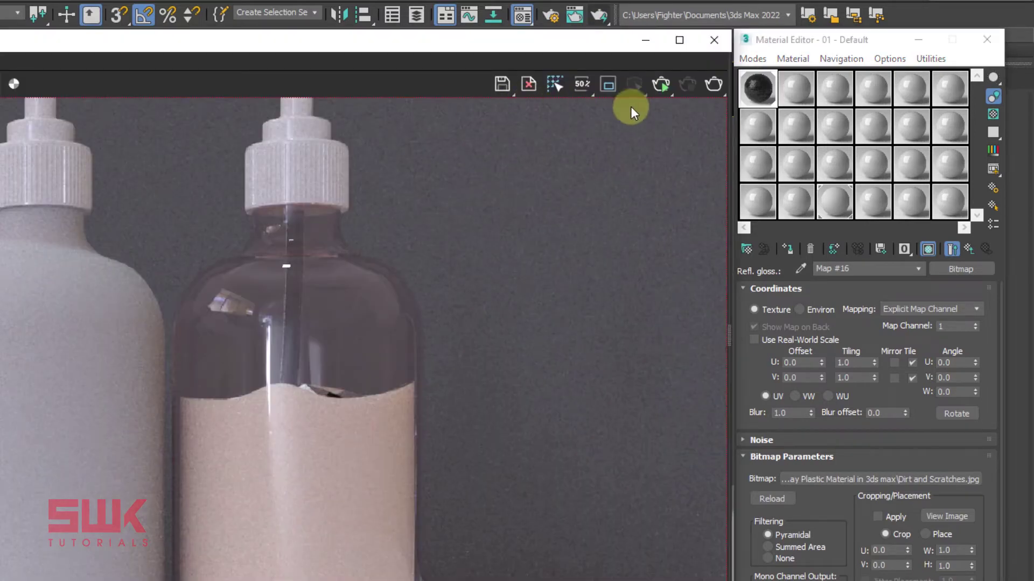
# Re-render with the scratch map and compare against the previous render using the A/B split divider
pyautogui.click(713, 83)
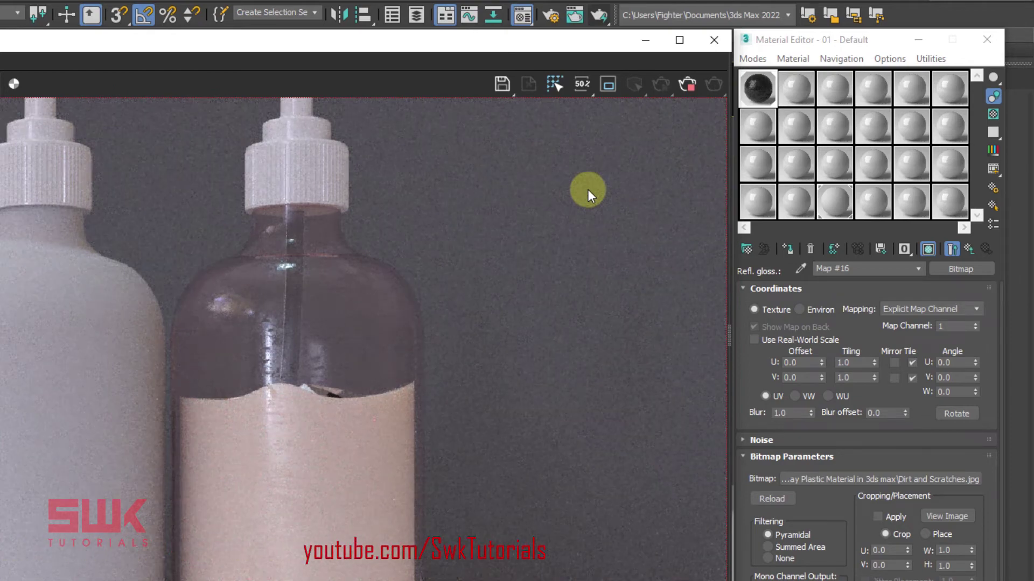
pyautogui.click(687, 85)
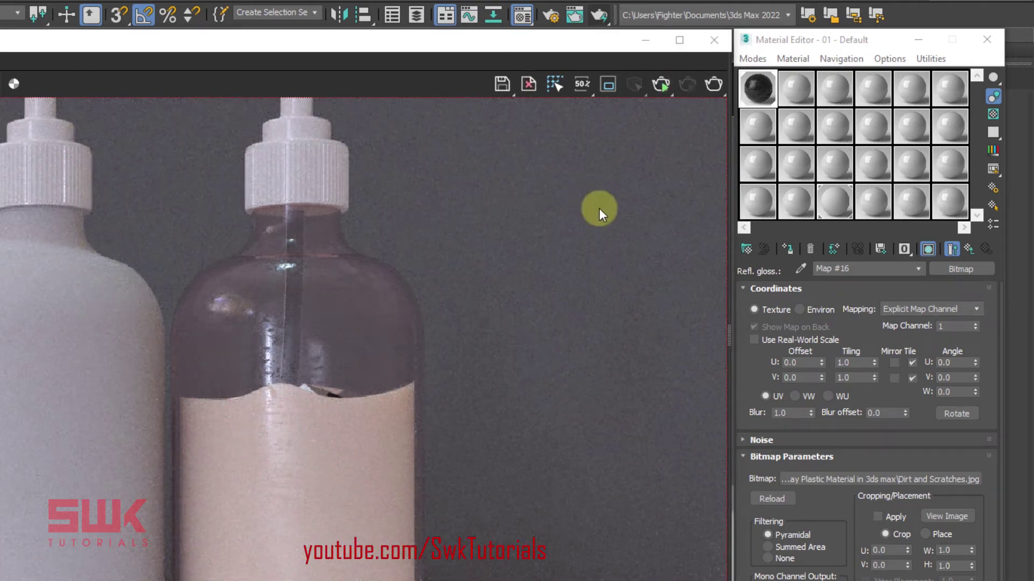
pyautogui.moveTo(169, 395); pyautogui.dragTo(444, 380)
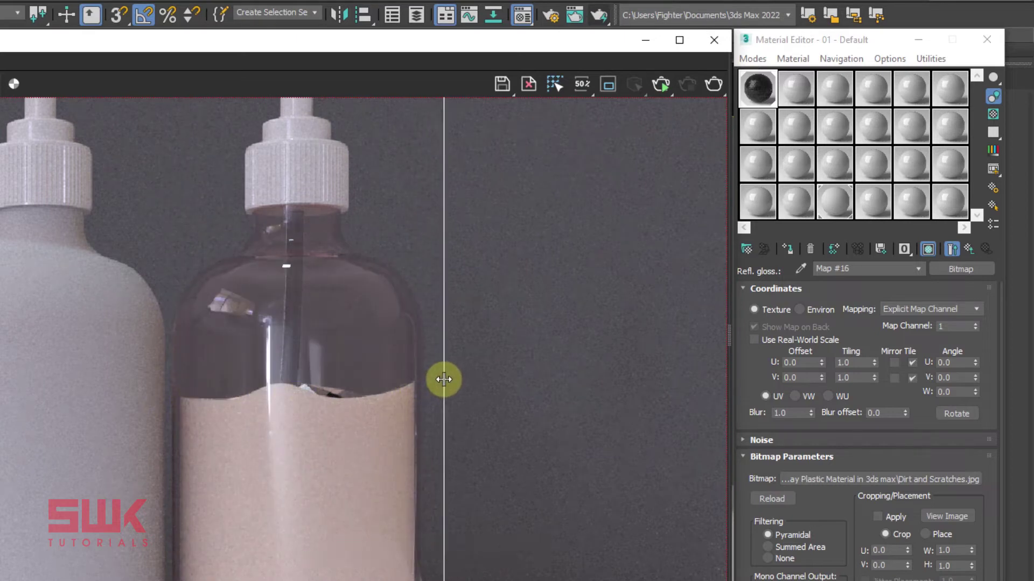
pyautogui.moveTo(444, 379); pyautogui.dragTo(175, 393)
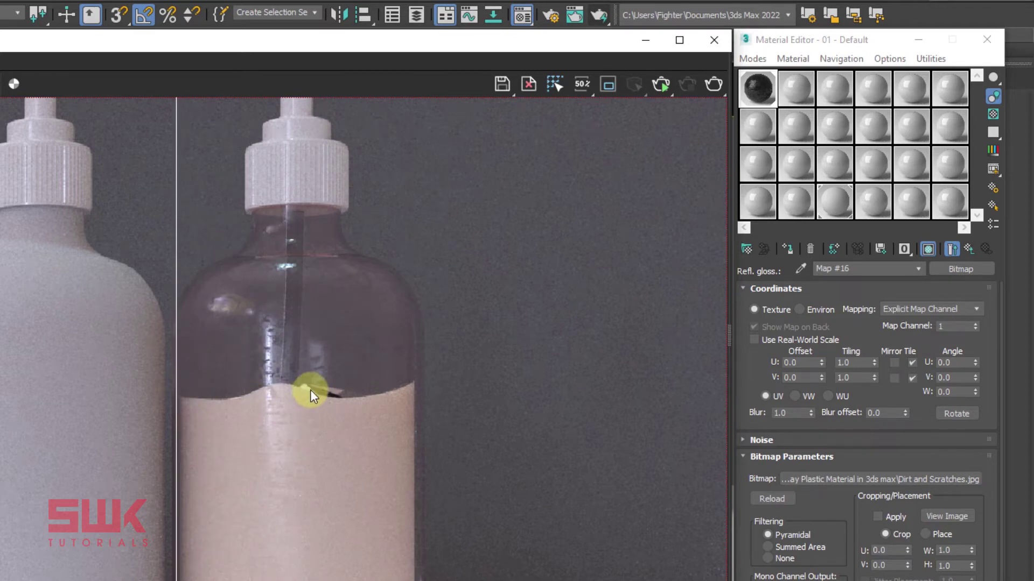
# Return to the parent VRayMtl and name it 'Old Transluent texture'
pyautogui.click(969, 248)
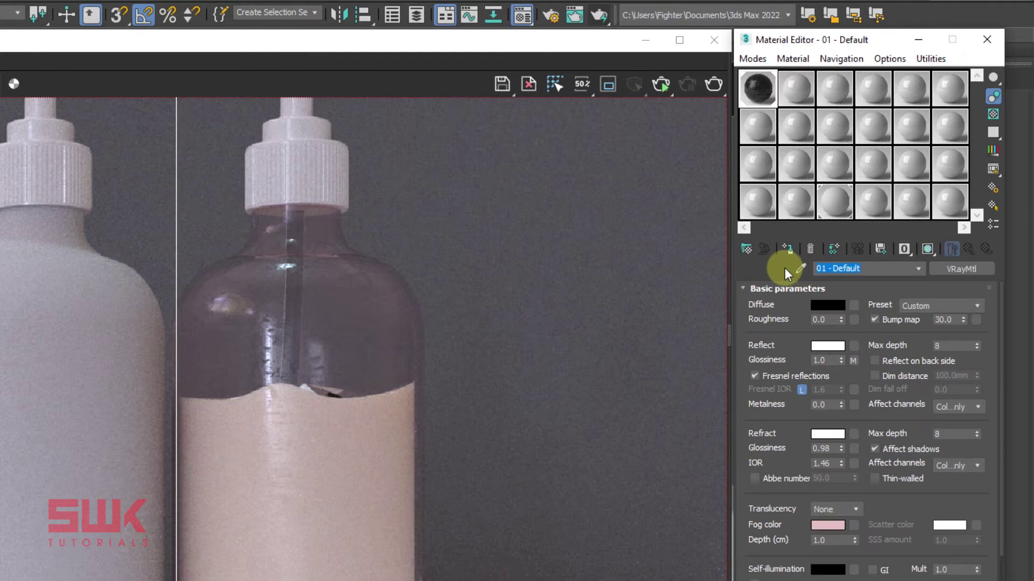
pyautogui.write('Old Transluent texture')
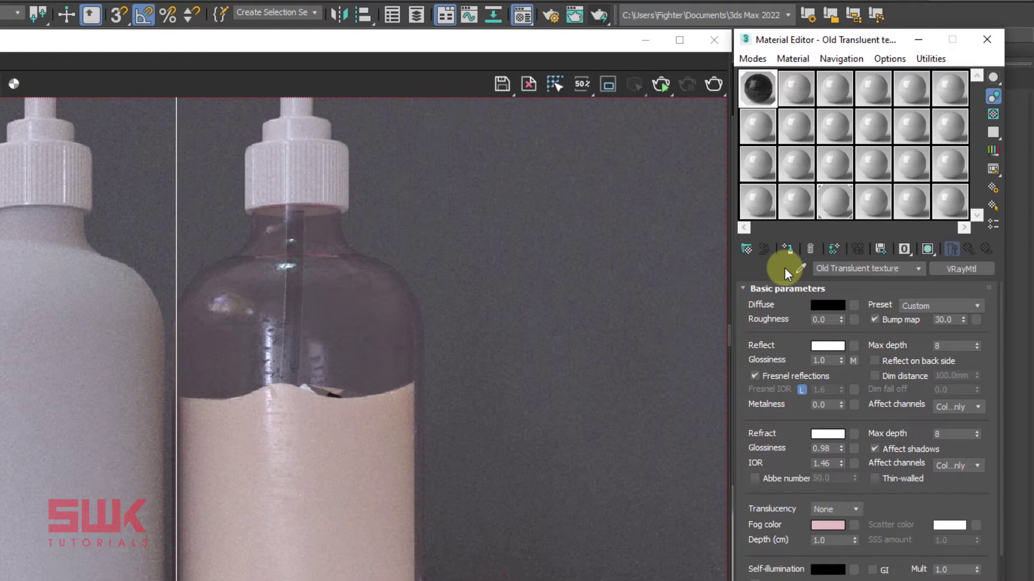
pyautogui.click(282, 301)
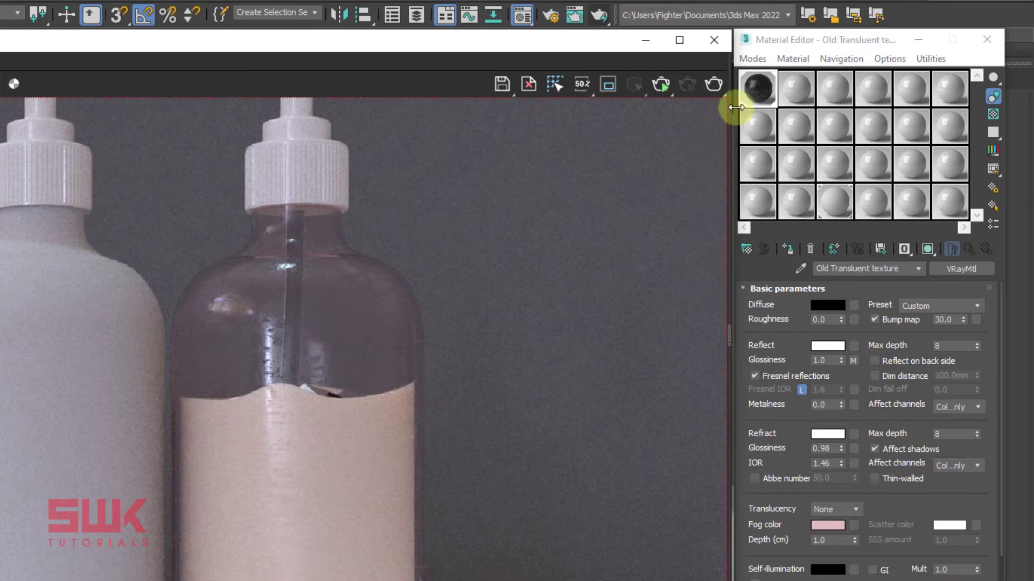
# Copy the material to slot 2 as 'New Translucent texture' and assign it to the middle bottle
pyautogui.click(754, 89)
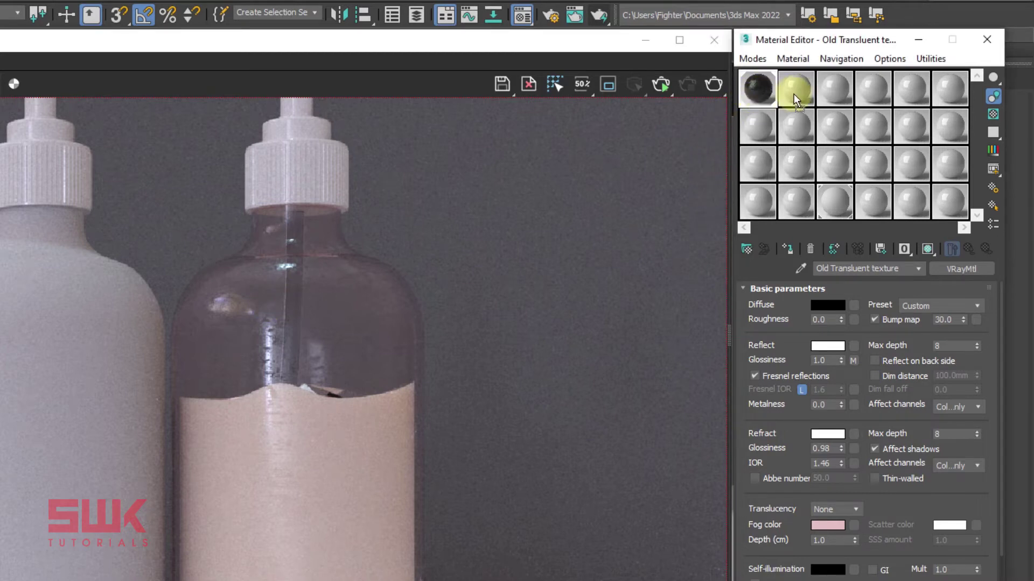
pyautogui.click(794, 94)
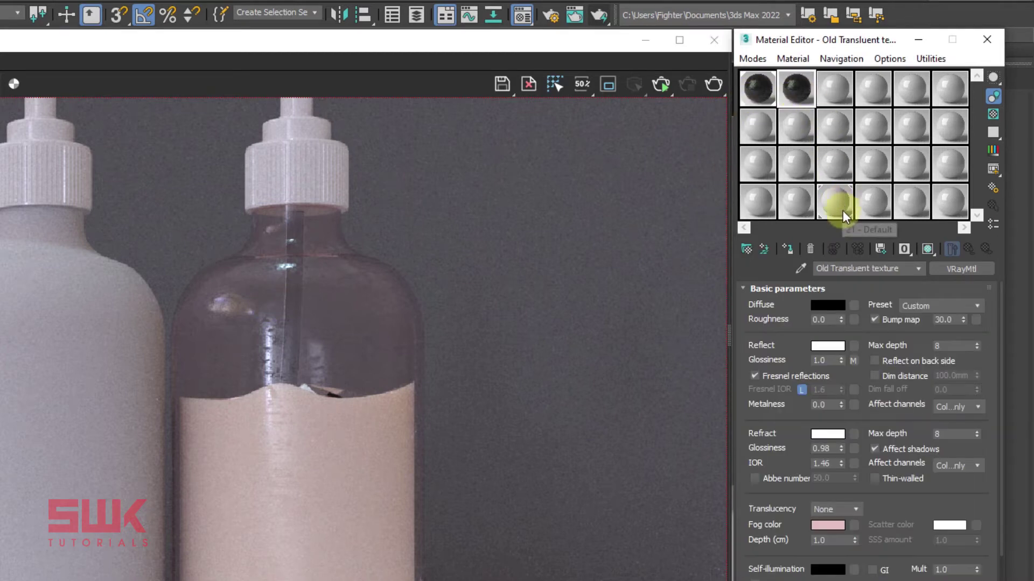
pyautogui.moveTo(835, 267); pyautogui.dragTo(791, 267)
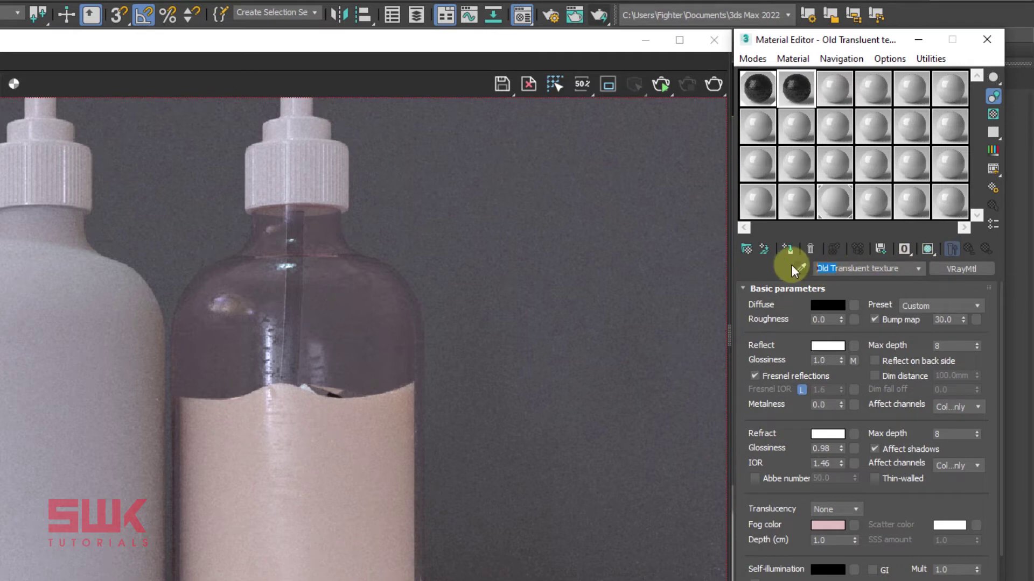
pyautogui.write('New Tr')
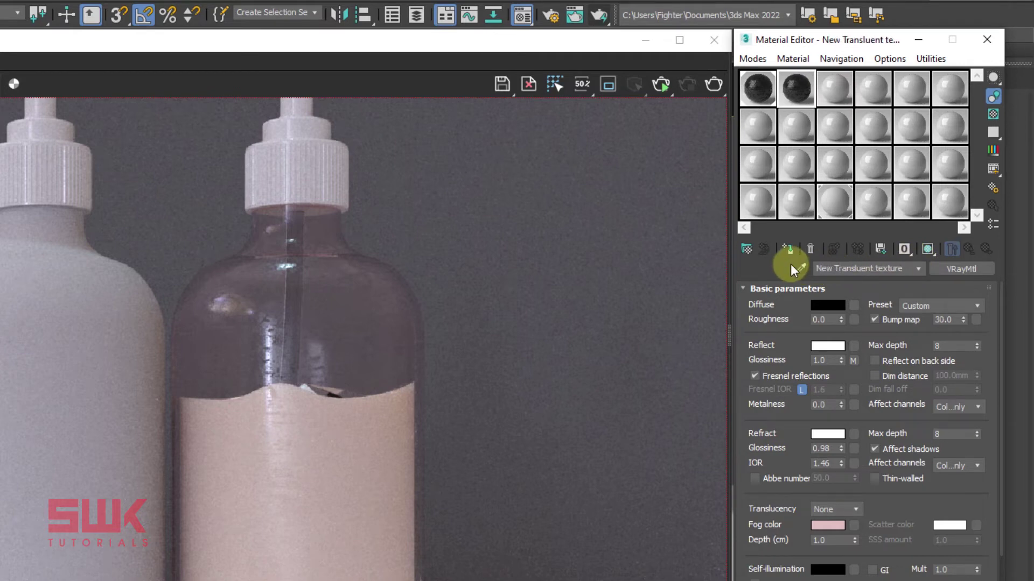
pyautogui.click(646, 41)
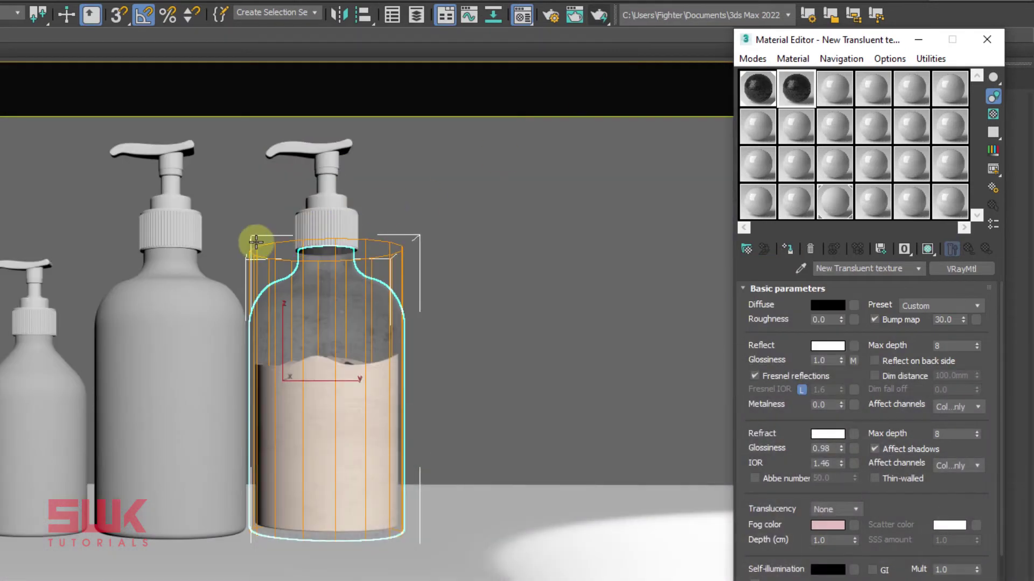
pyautogui.click(208, 272)
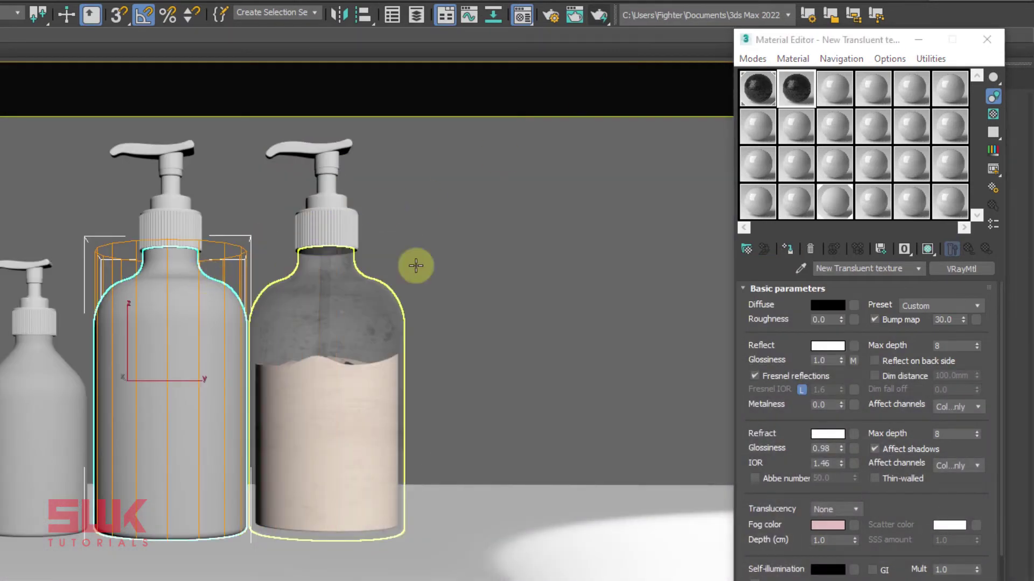
pyautogui.click(793, 247)
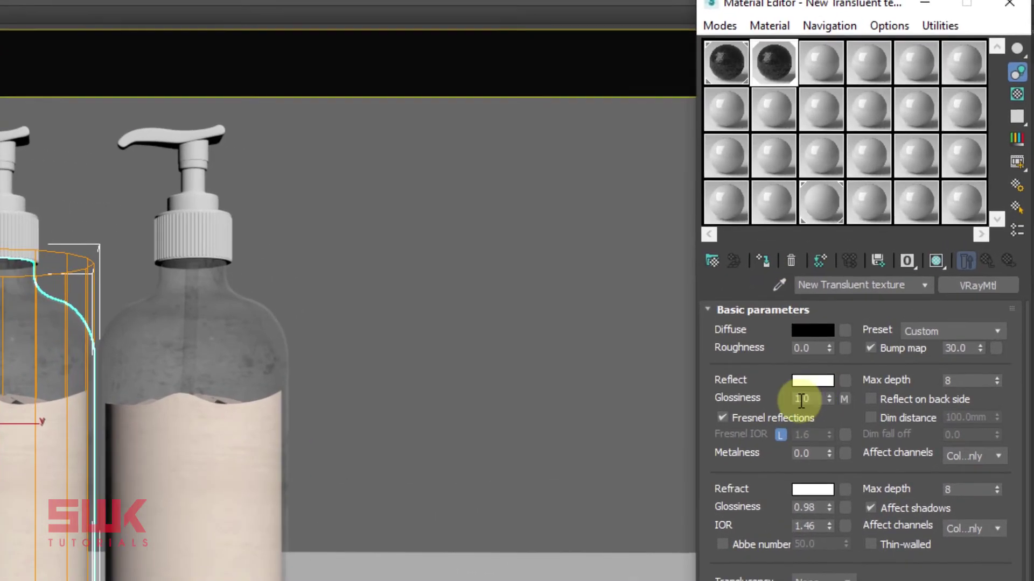
# Set the new material's reflection glossiness to 0.95
pyautogui.doubleClick(801, 401)
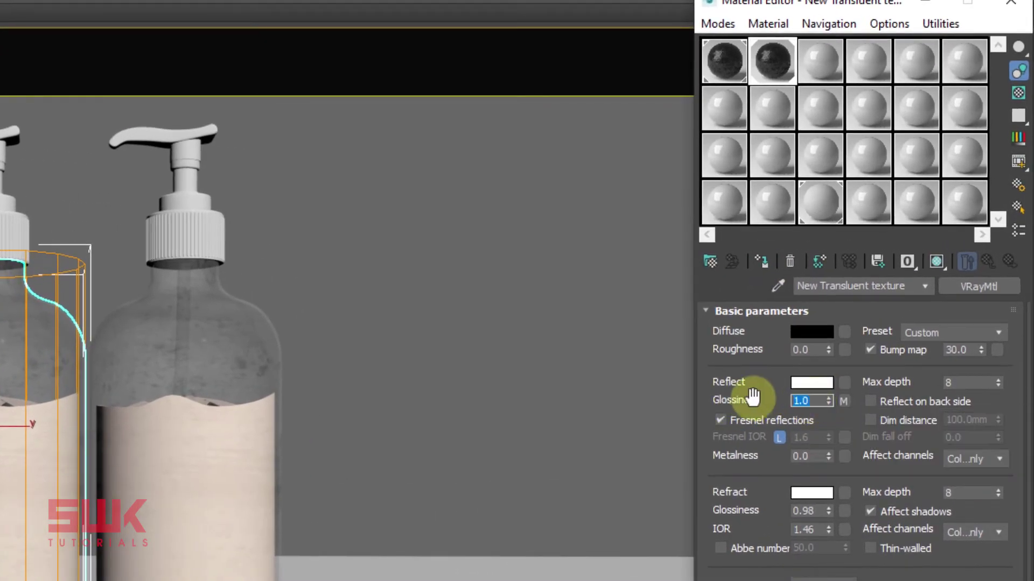
pyautogui.write('.98')
pyautogui.press('BackSpace')
pyautogui.write('5')
pyautogui.press('Return')
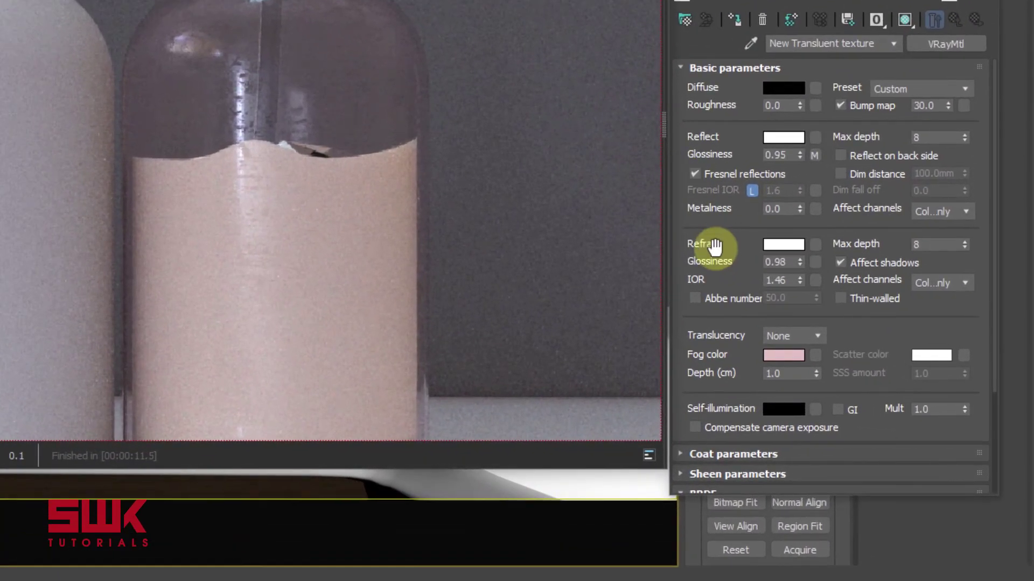
# Collapse BRDF, show the Maps slots and enter 20 as the Dirt and Scratches glossiness amount
pyautogui.moveTo(715, 246); pyautogui.dragTo(704, 196)
pyautogui.click(703, 437)
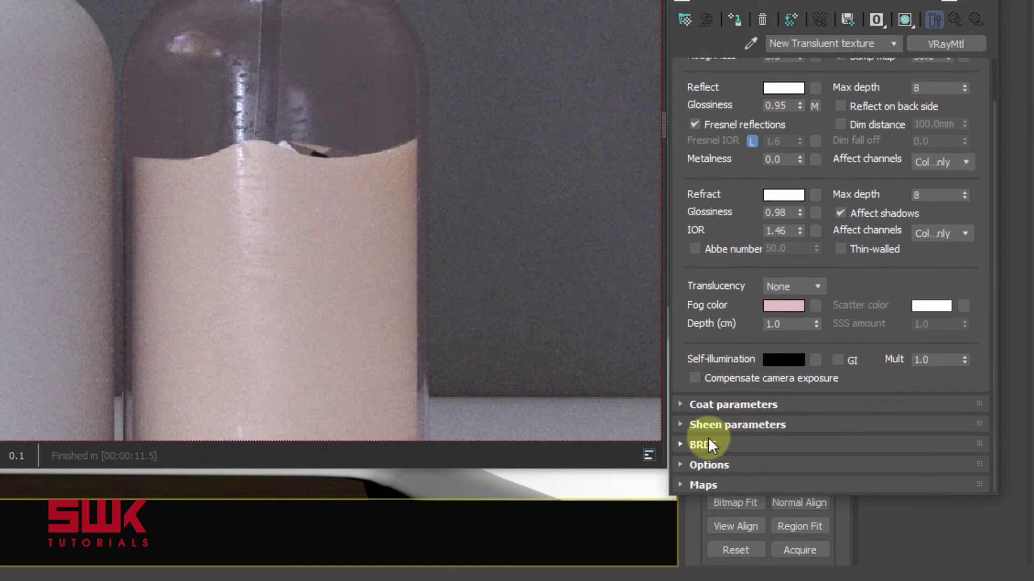
pyautogui.click(706, 484)
pyautogui.scroll(5, 703, 328)
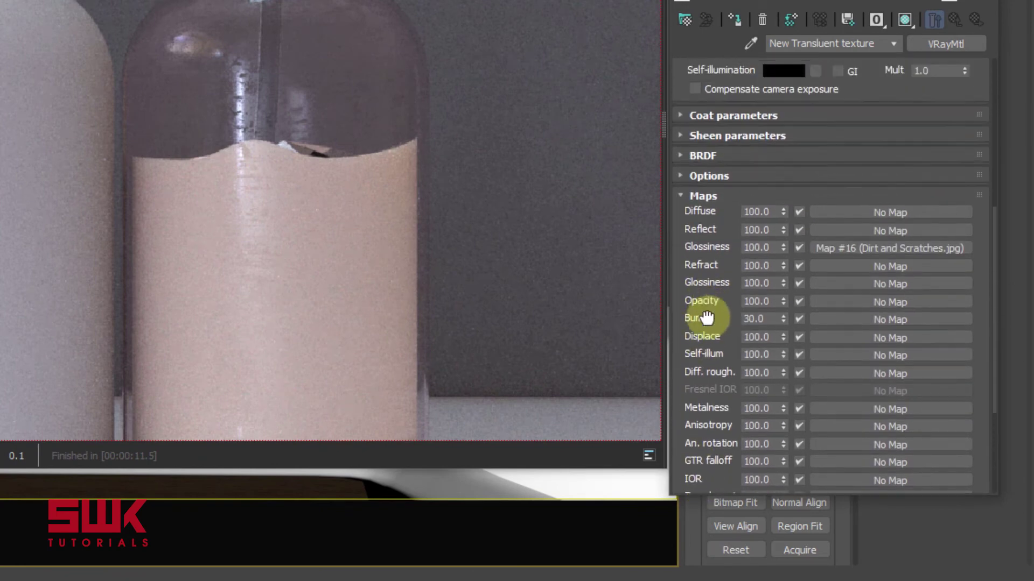
pyautogui.scroll(8, 705, 338)
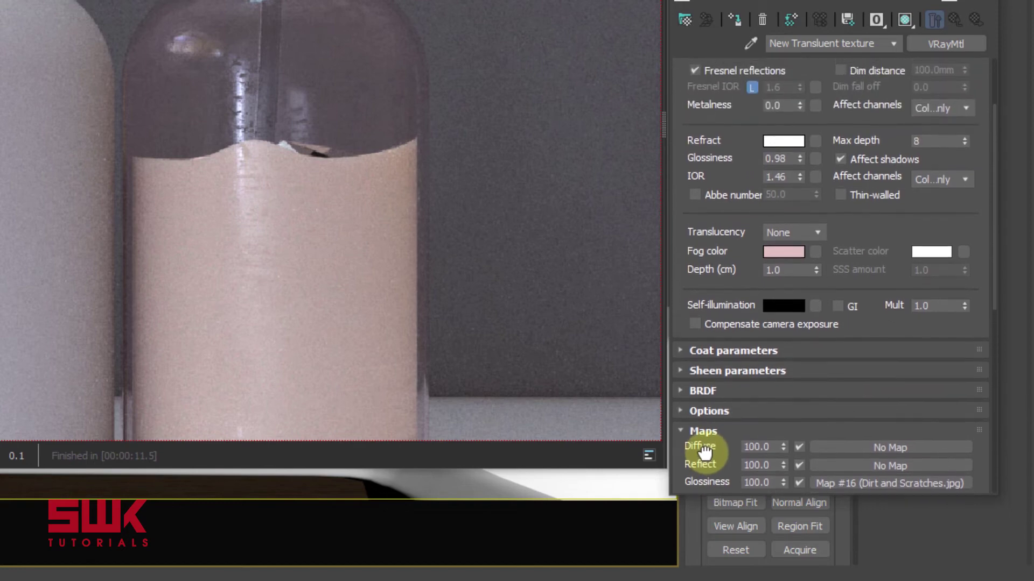
pyautogui.moveTo(722, 493); pyautogui.dragTo(729, 559)
pyautogui.scroll(2, 730, 241)
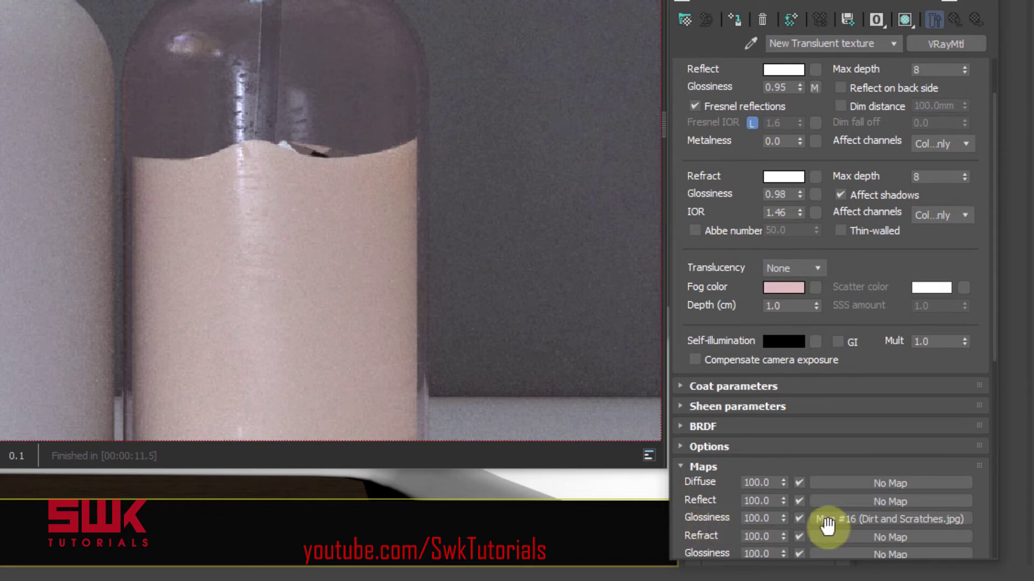
pyautogui.moveTo(827, 525); pyautogui.dragTo(829, 530)
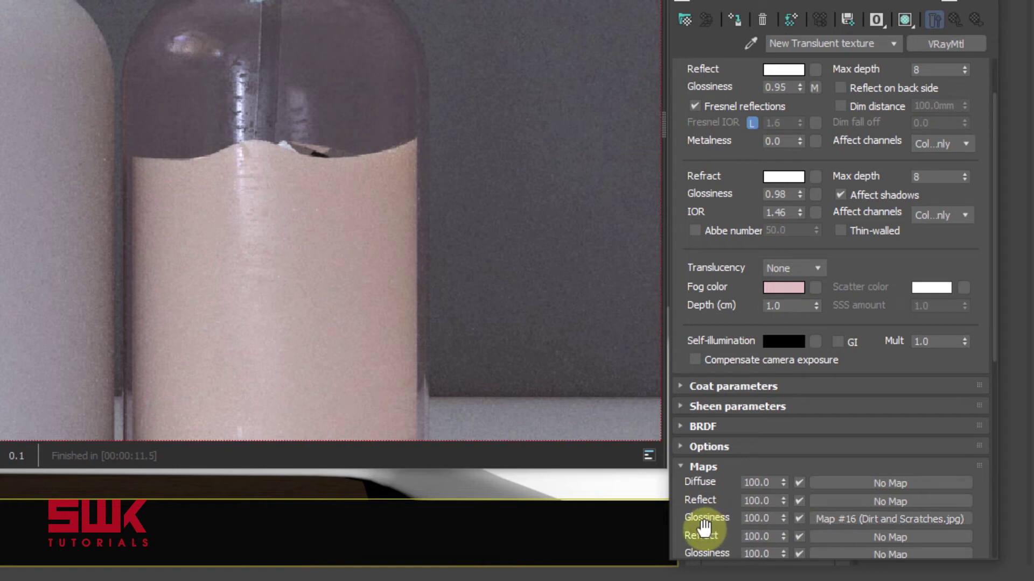
pyautogui.moveTo(769, 521); pyautogui.dragTo(736, 518)
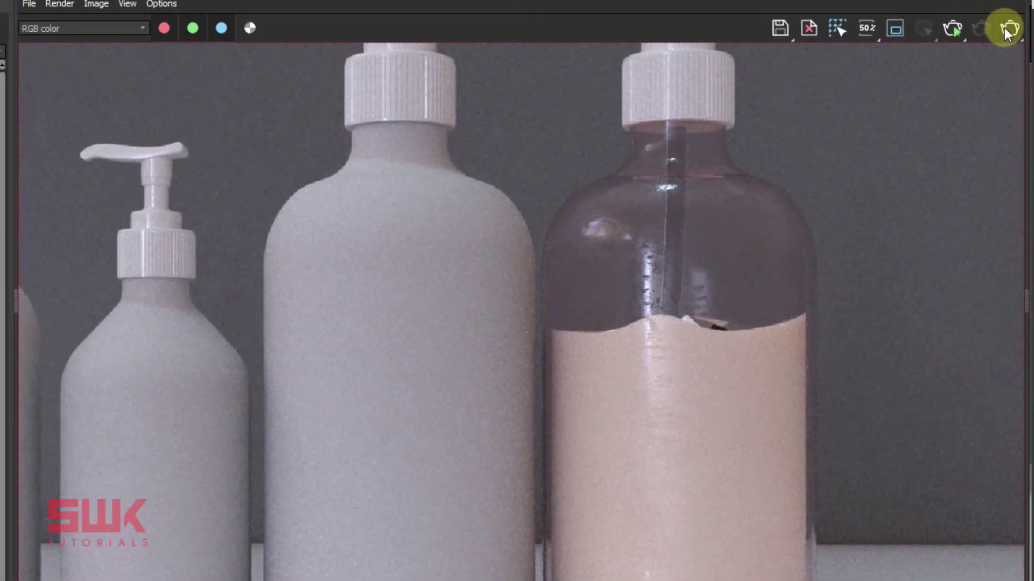
# Re-render the bottles in the V-Ray Frame Buffer with the glossiness map at 20
pyautogui.click(1005, 27)
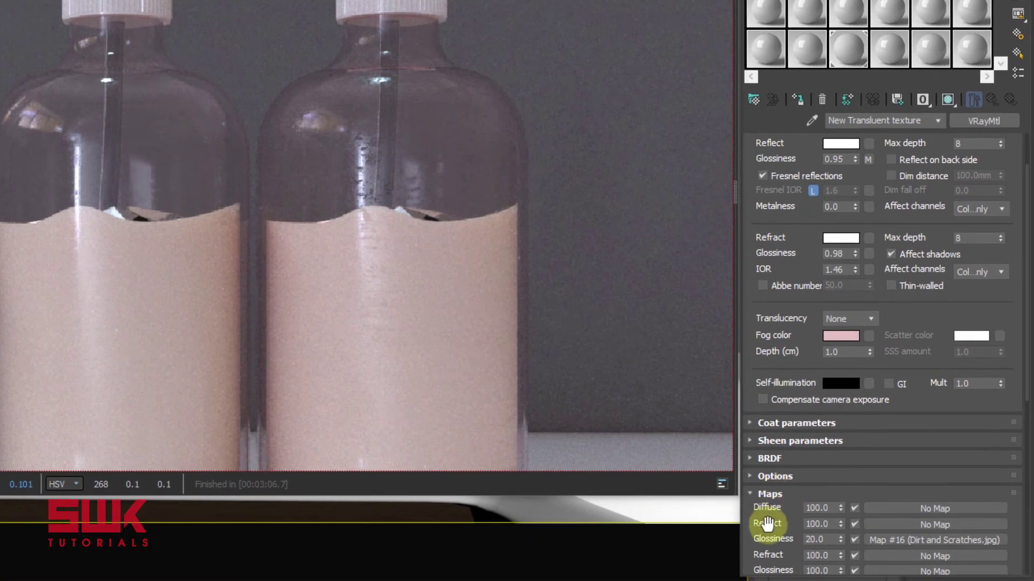
# Review the Reflect Glossiness 0.95 and Maps Glossiness 20.0 values in the material
pyautogui.click(811, 538)
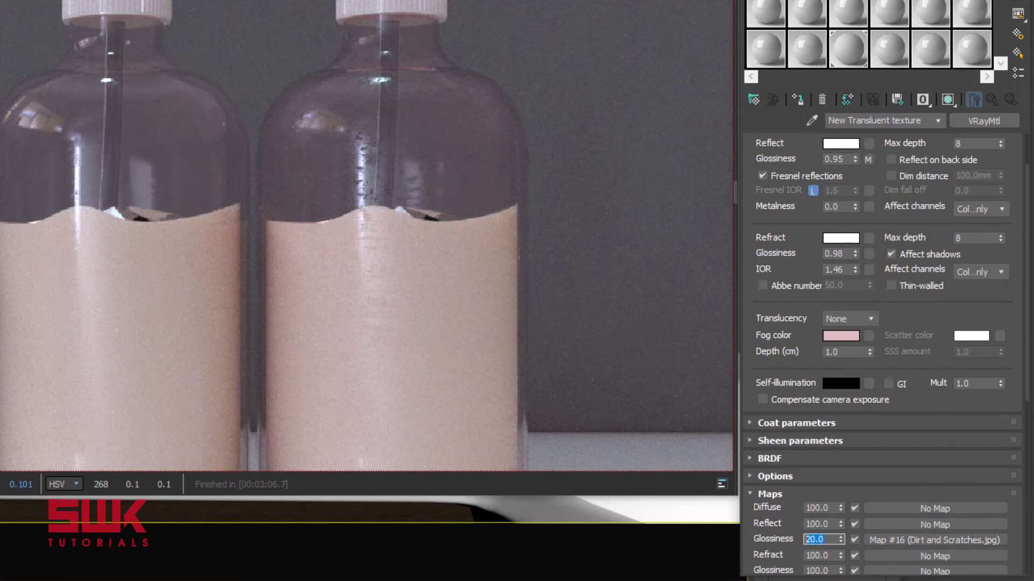
pyautogui.click(827, 540)
pyautogui.moveTo(828, 540); pyautogui.dragTo(807, 539)
pyautogui.moveTo(848, 159); pyautogui.dragTo(816, 157)
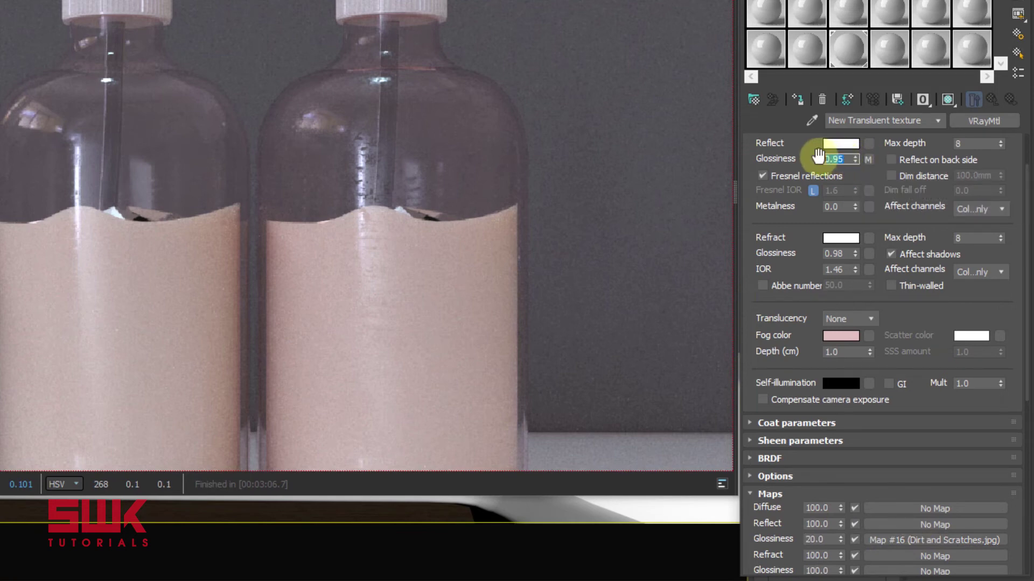
pyautogui.doubleClick(828, 537)
pyautogui.moveTo(828, 537); pyautogui.dragTo(799, 537)
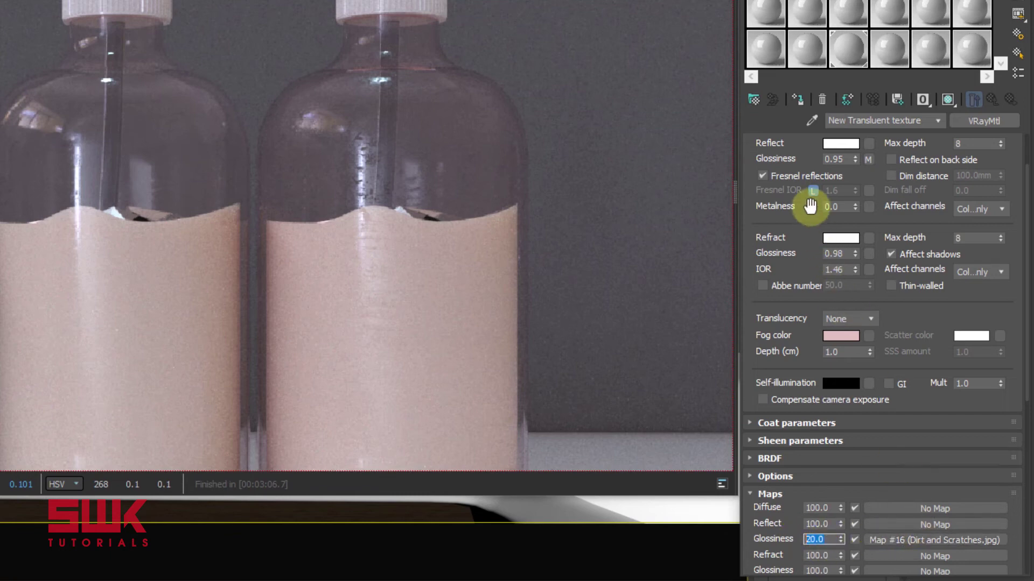
pyautogui.moveTo(846, 160)
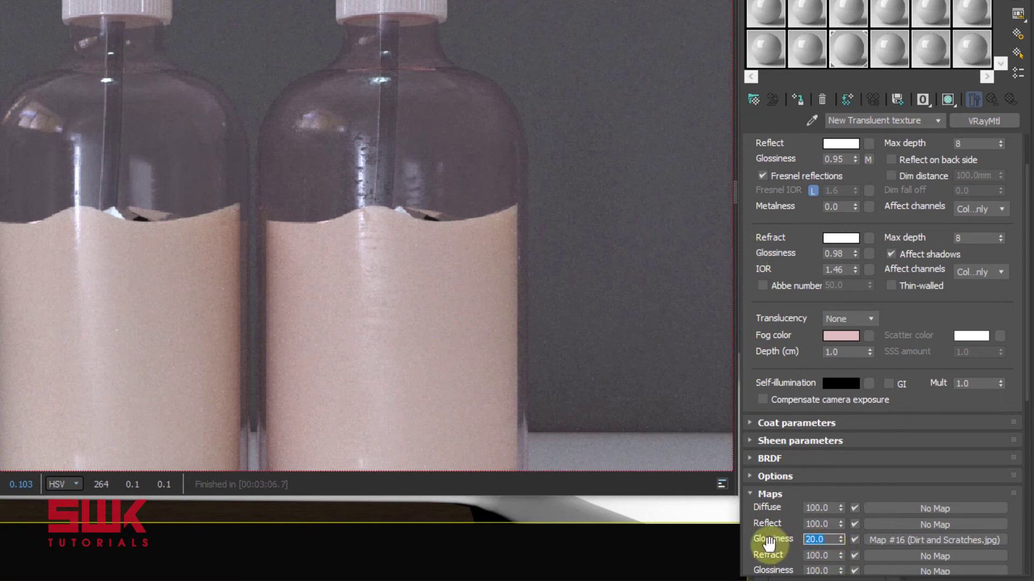
pyautogui.doubleClick(826, 540)
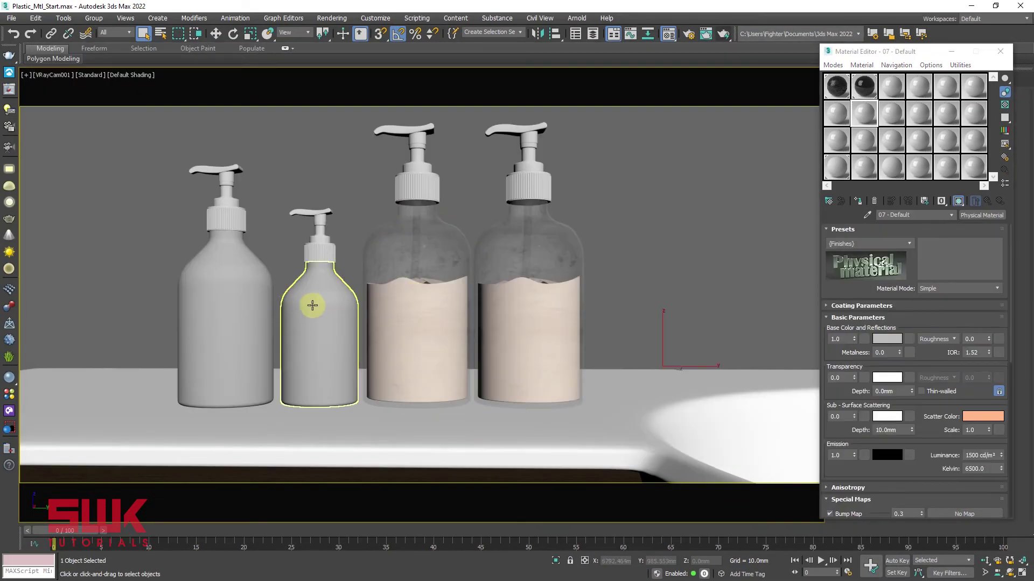
# Select the small bottle and set the New Translucent material's refraction colour to black
pyautogui.click(313, 301)
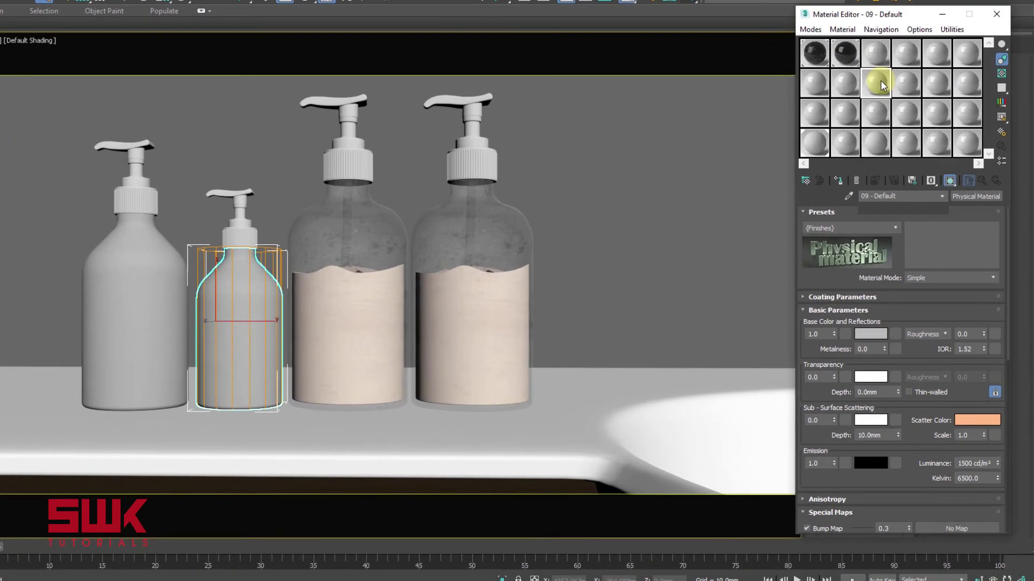
pyautogui.click(894, 113)
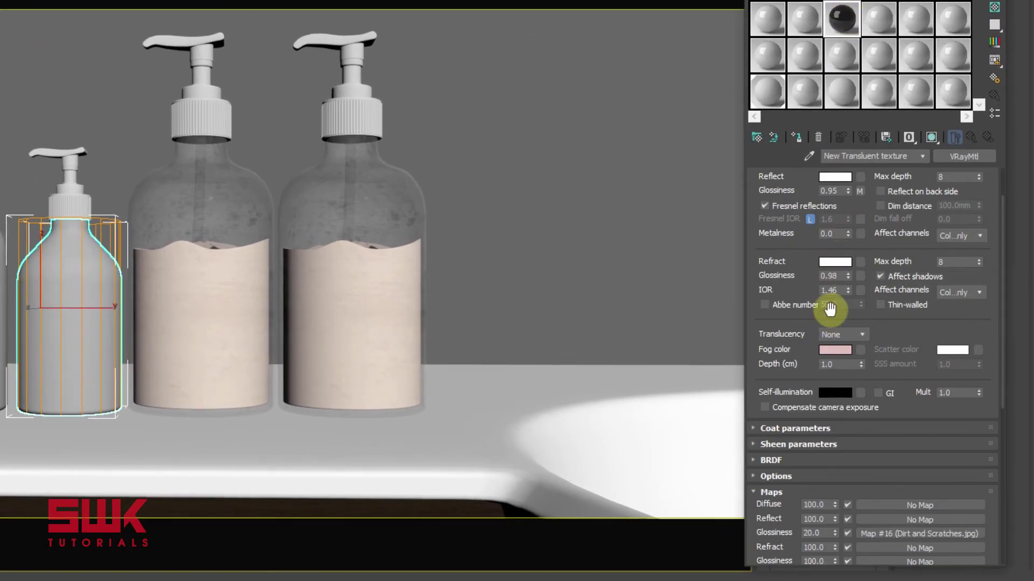
pyautogui.click(836, 261)
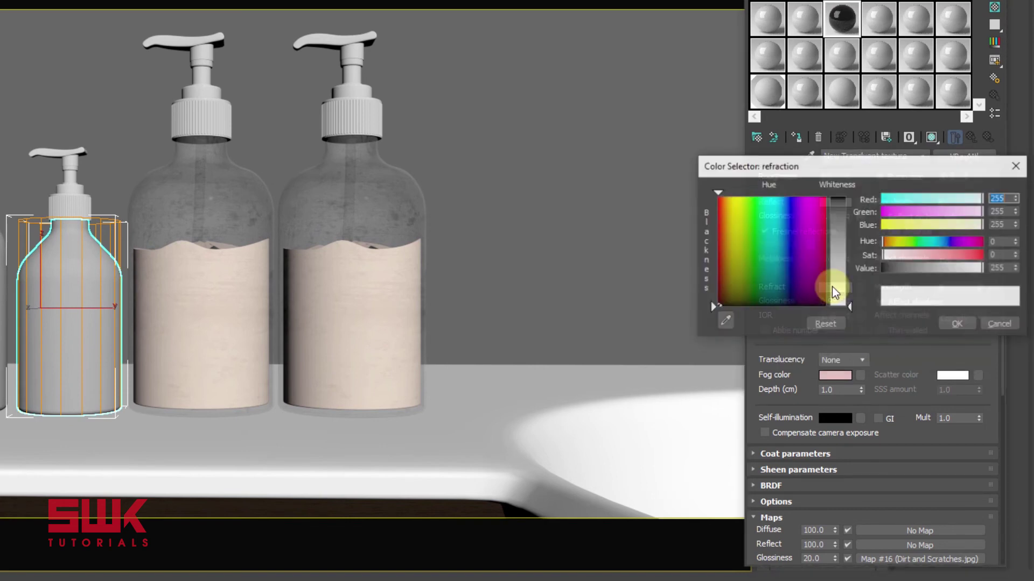
pyautogui.moveTo(834, 290); pyautogui.dragTo(838, 197)
pyautogui.click(956, 324)
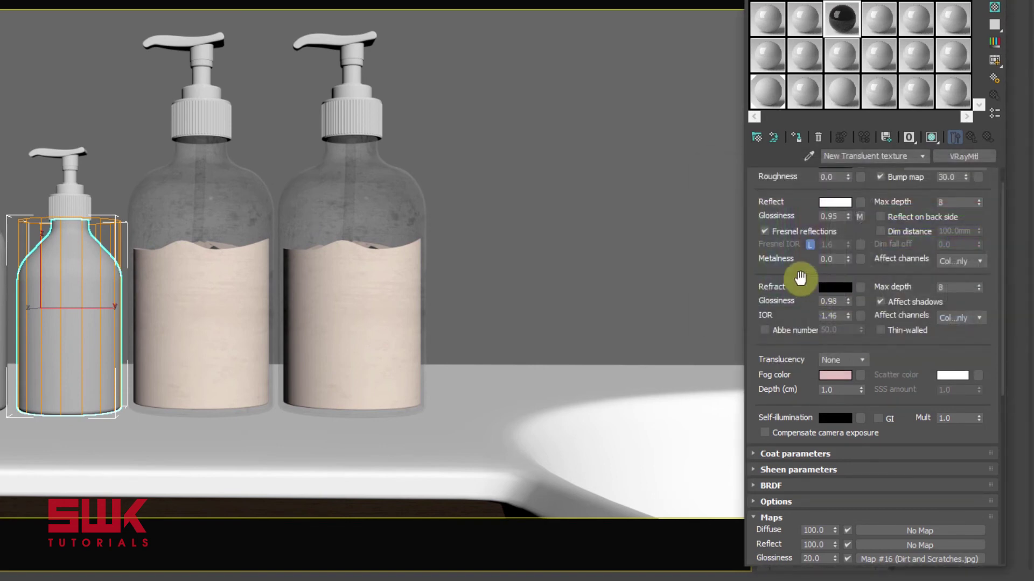
# Make the material's diffuse yellow, rename it, and assign it to the small bottle
pyautogui.scroll(1, 796, 286)
pyautogui.click(818, 193)
pyautogui.click(730, 207)
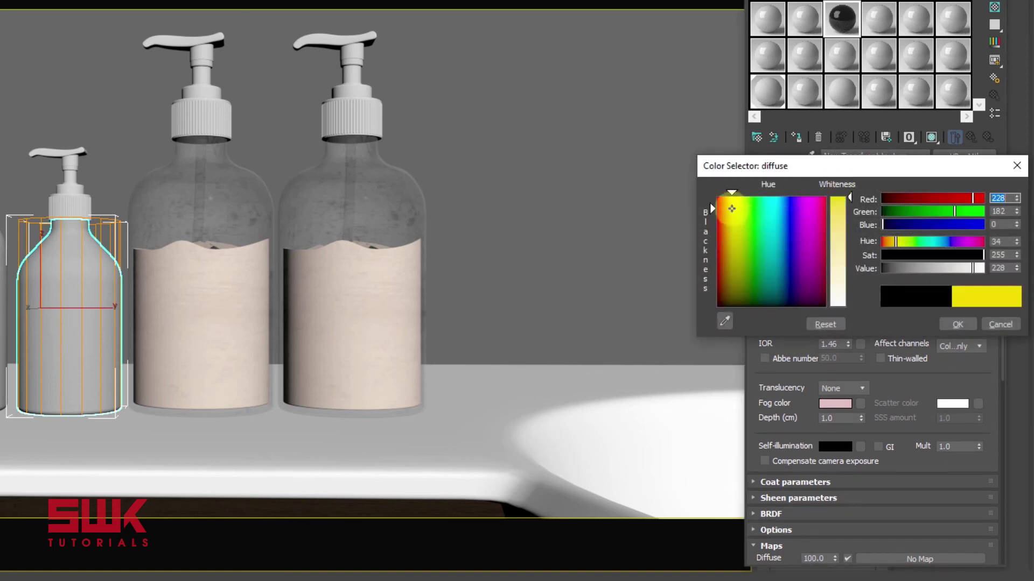
pyautogui.click(956, 324)
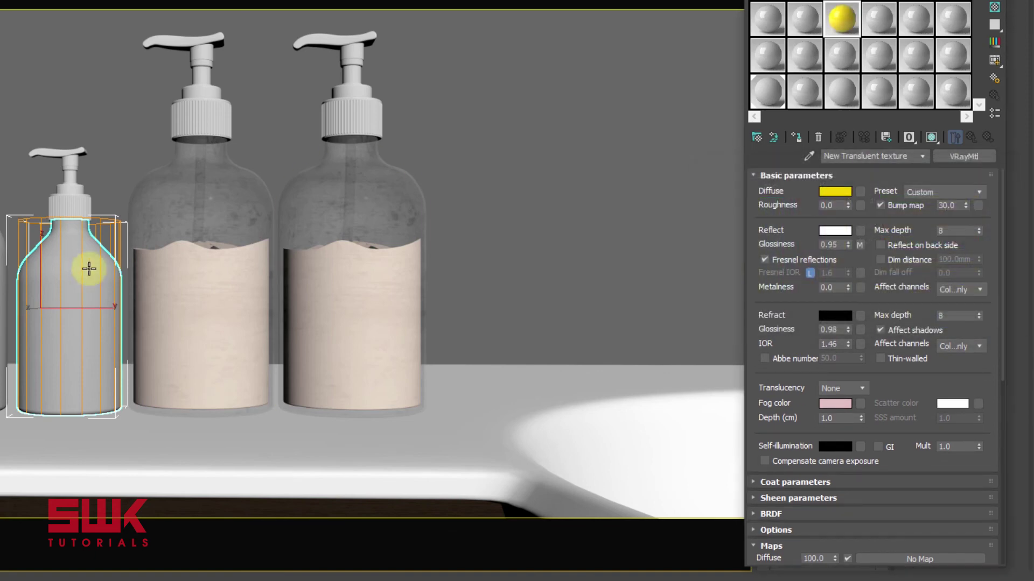
pyautogui.click(798, 138)
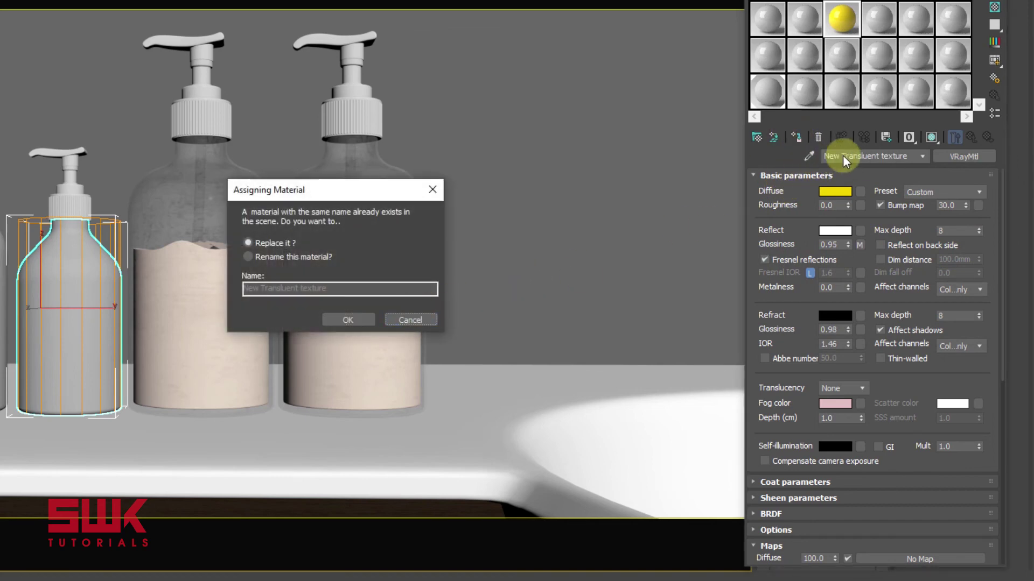
pyautogui.click(429, 318)
pyautogui.moveTo(897, 156); pyautogui.dragTo(719, 157)
pyautogui.write('s')
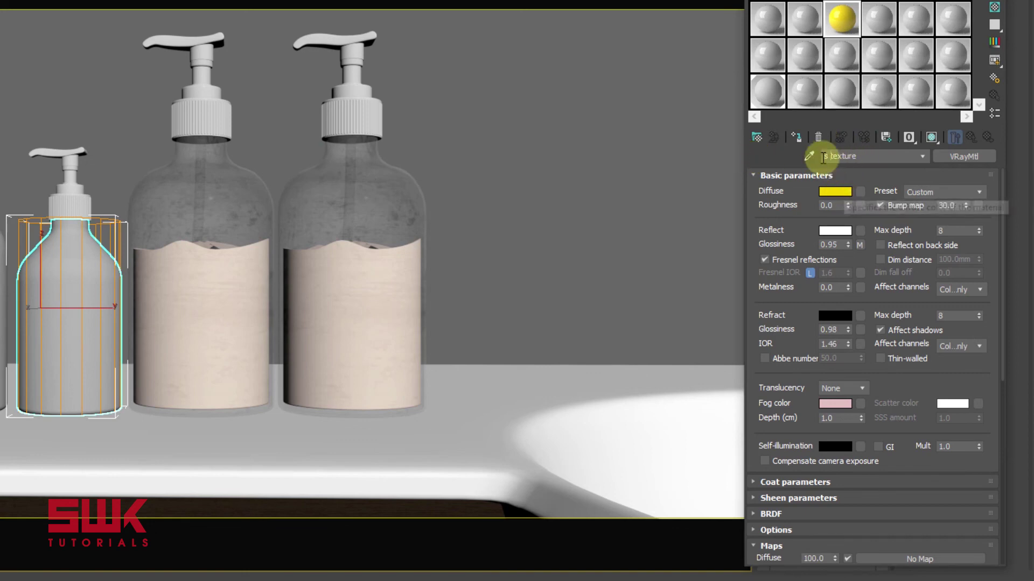
pyautogui.click(796, 138)
# Copy the yellow material to a new slot with red diffuse for the far-left bottle, then render
pyautogui.click(3, 302)
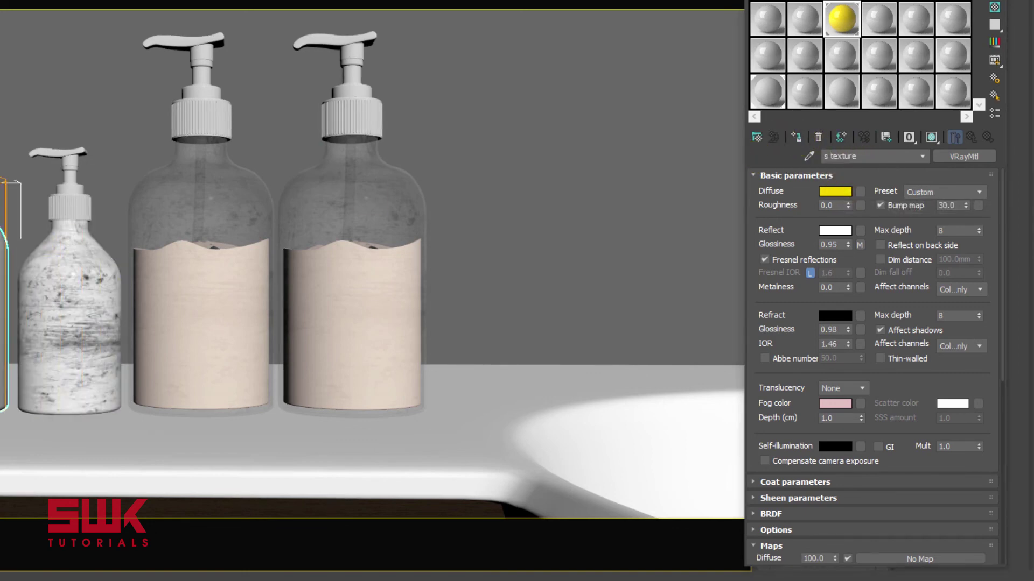
pyautogui.moveTo(856, 23); pyautogui.dragTo(877, 14)
pyautogui.click(879, 18)
pyautogui.click(834, 192)
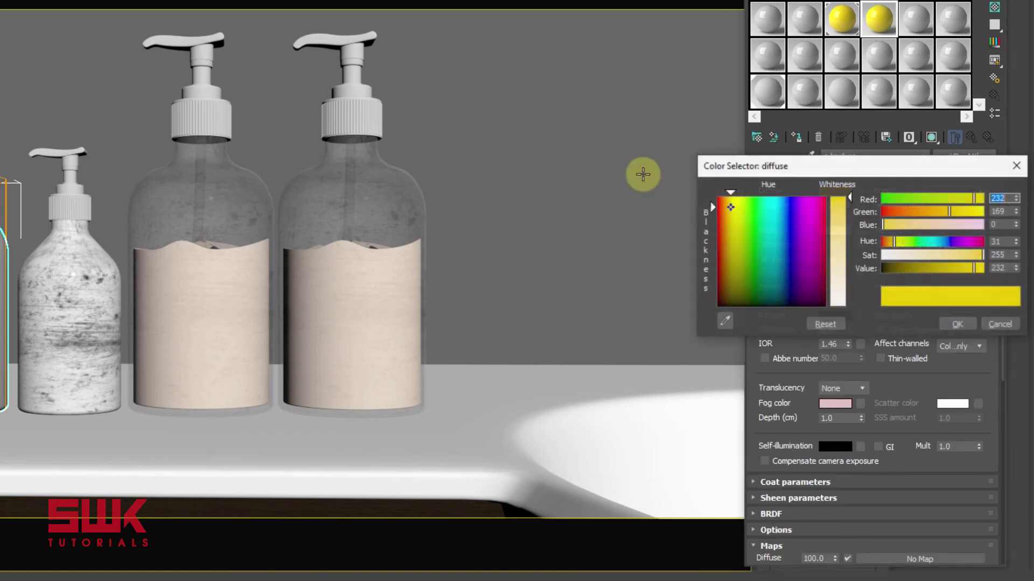
pyautogui.moveTo(730, 211); pyautogui.dragTo(824, 204)
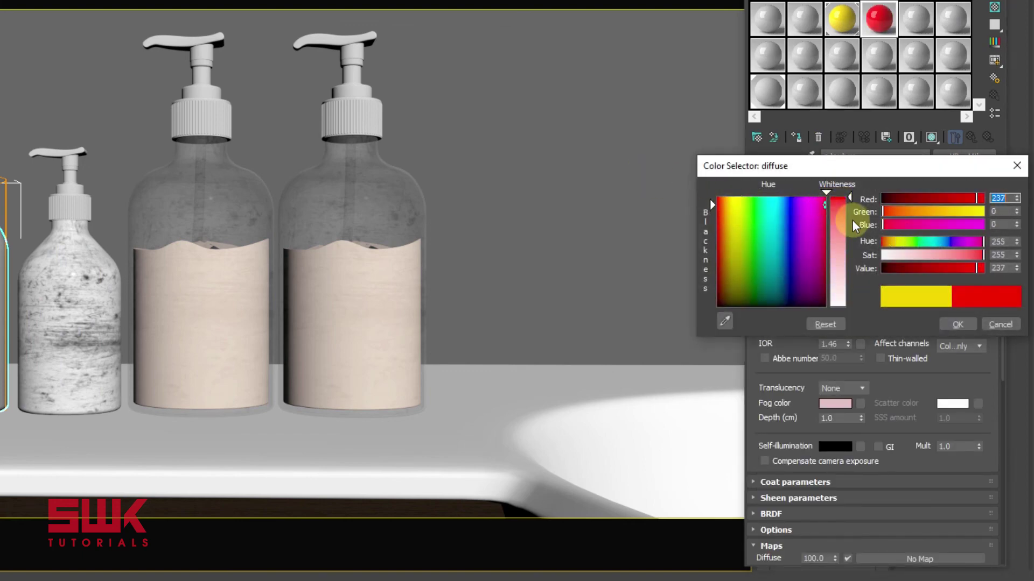
pyautogui.click(958, 324)
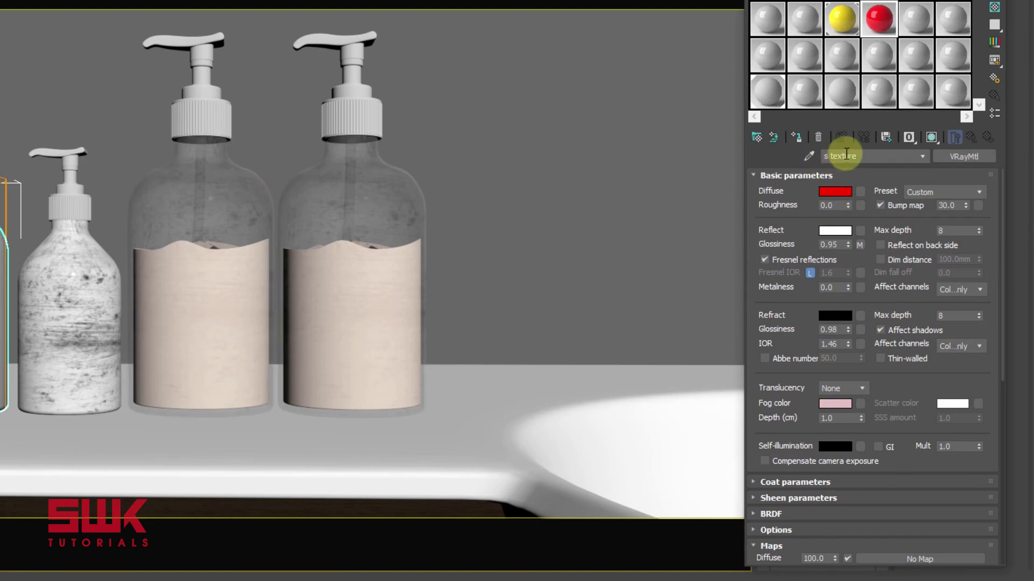
pyautogui.write('s')
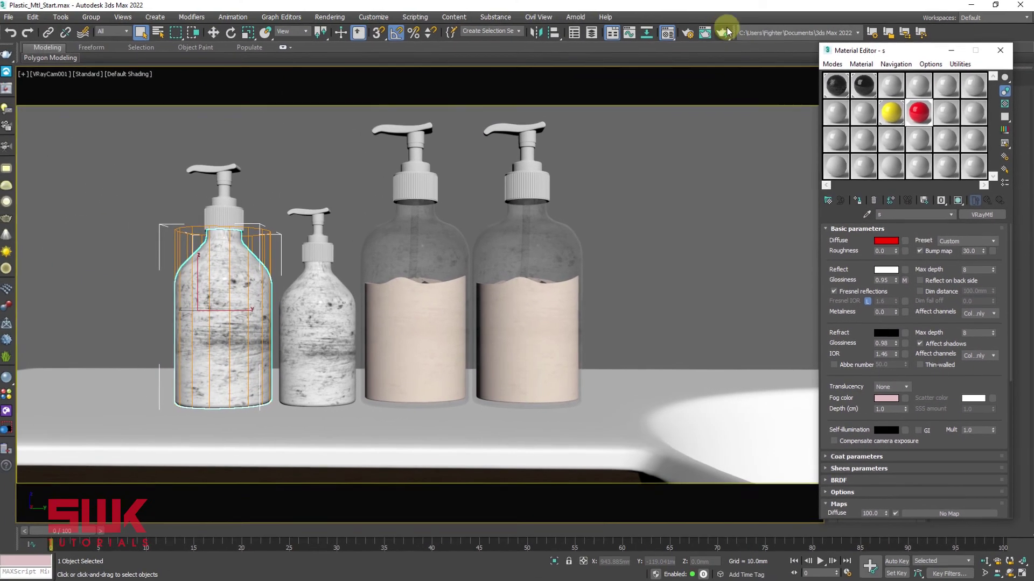
pyautogui.click(724, 32)
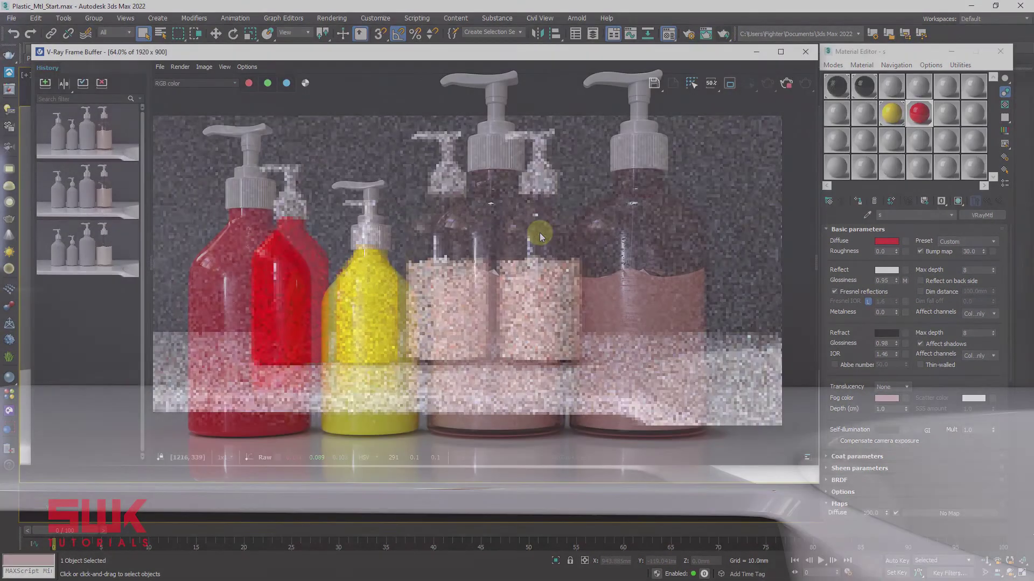